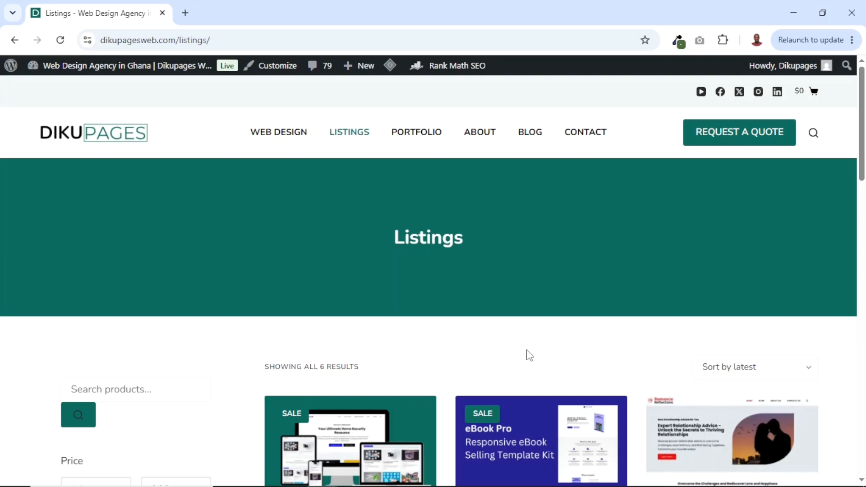
- Open the eBook Pro – Responsive eBook Selling Elementor Template Kit listing and add it to the cart
scroll(530, 355, "down", 2)
scroll(590, 259, "down", 3)
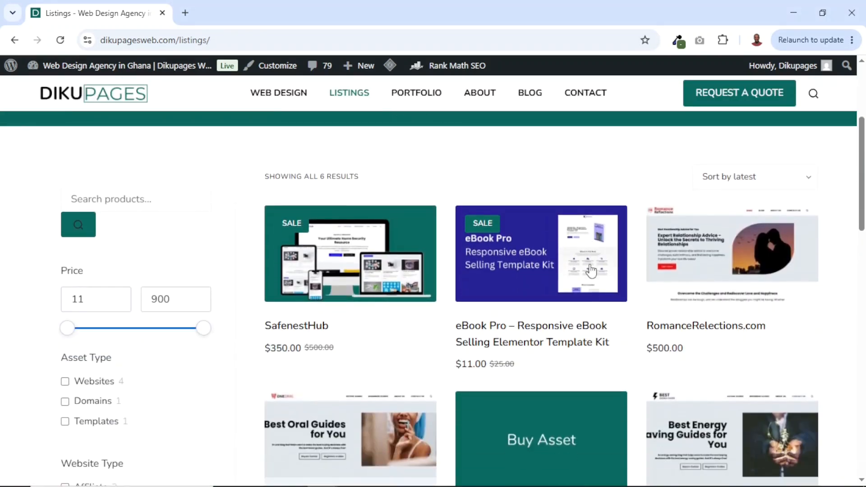
left_click(524, 253)
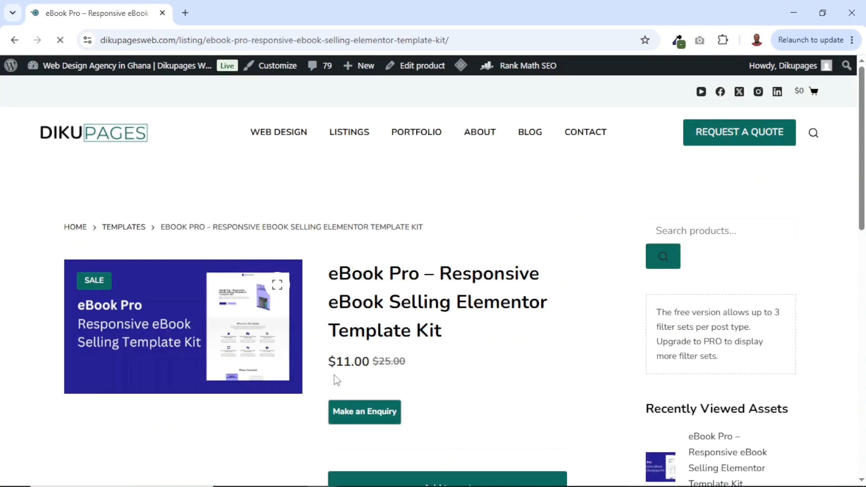
left_click_drag(373, 361, 402, 373)
scroll(448, 380, "down", 4)
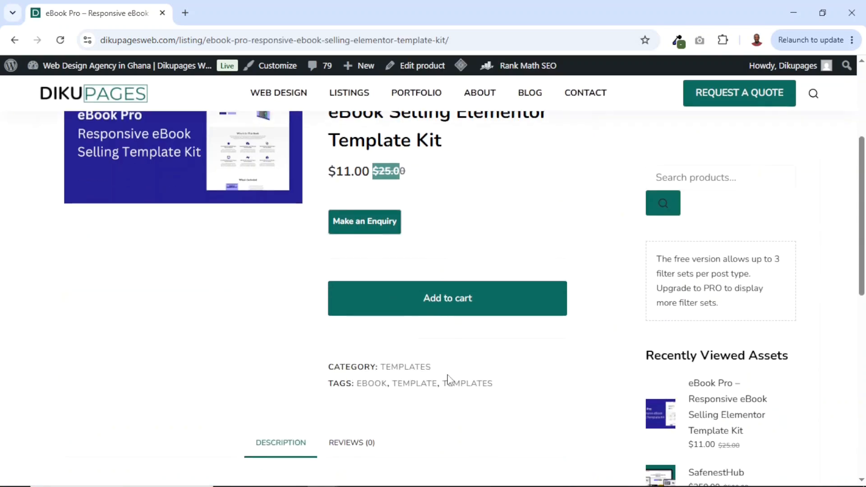
left_click(447, 307)
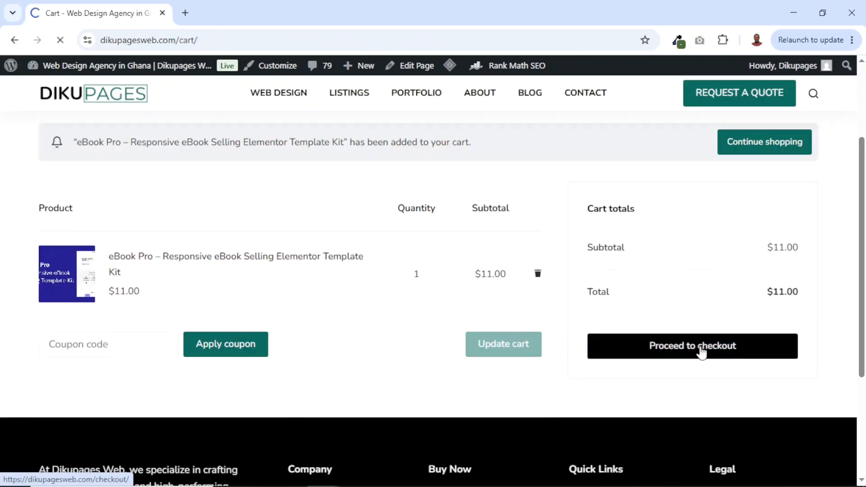
- Check out the cart with Debit/Credit Cards as payment method, accept the terms and conditions, and place the order
left_click(701, 349)
scroll(669, 361, "down", 10)
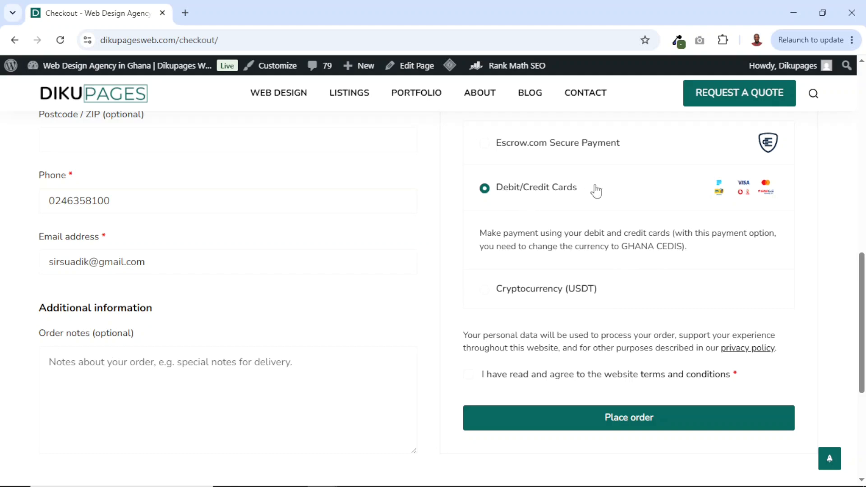
left_click_drag(481, 237, 746, 258)
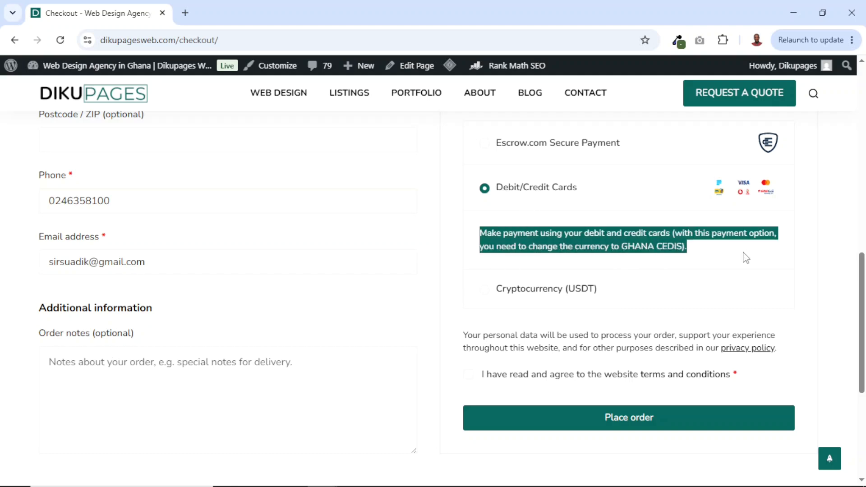
left_click(494, 377)
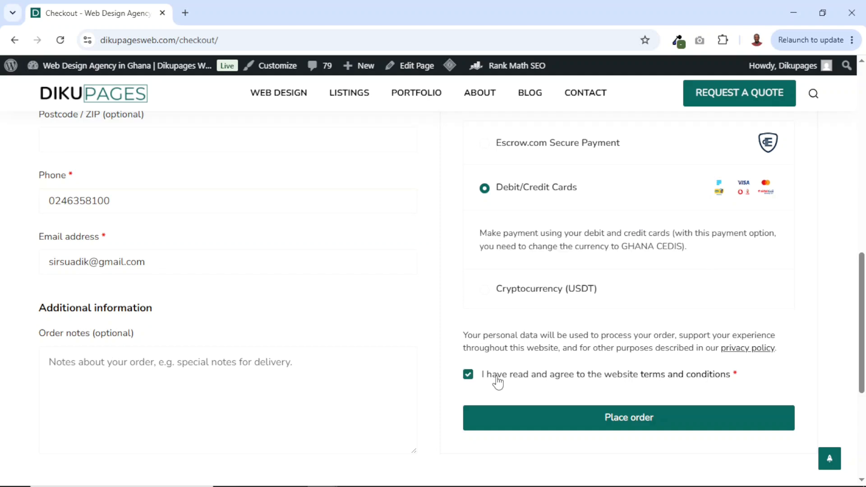
left_click(627, 426)
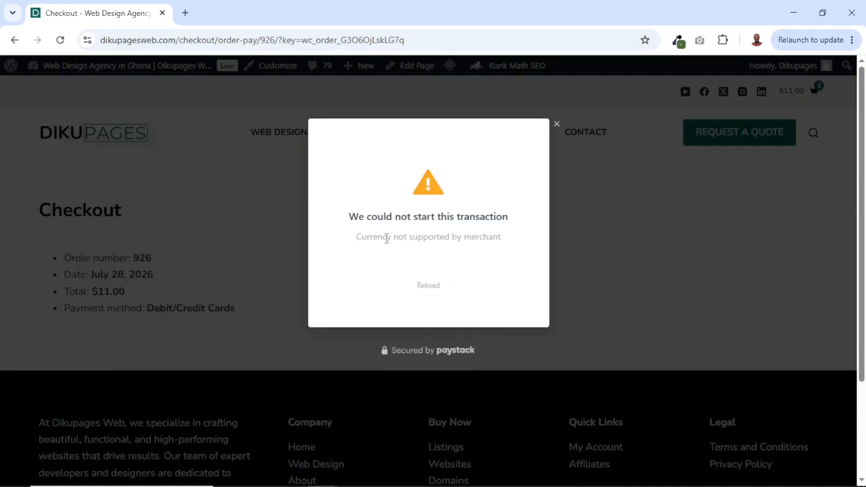
left_click_drag(353, 216, 524, 232)
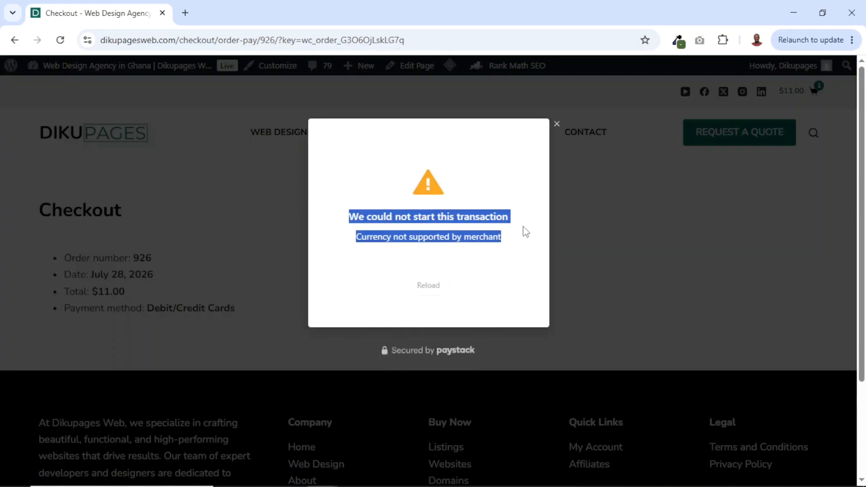
left_click(435, 219)
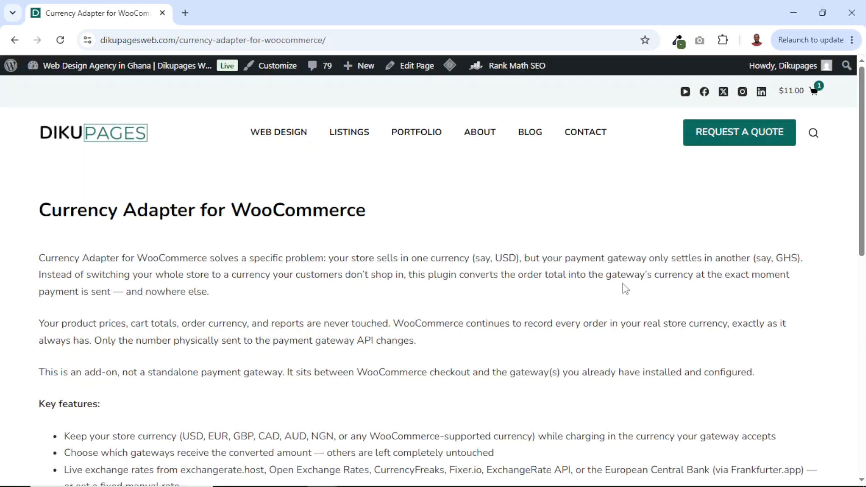
- Review the Currency Adapter for WooCommerce page and download the free plugin
scroll(542, 280, "down", 4)
scroll(559, 293, "up", 4)
left_click_drag(40, 208, 356, 199)
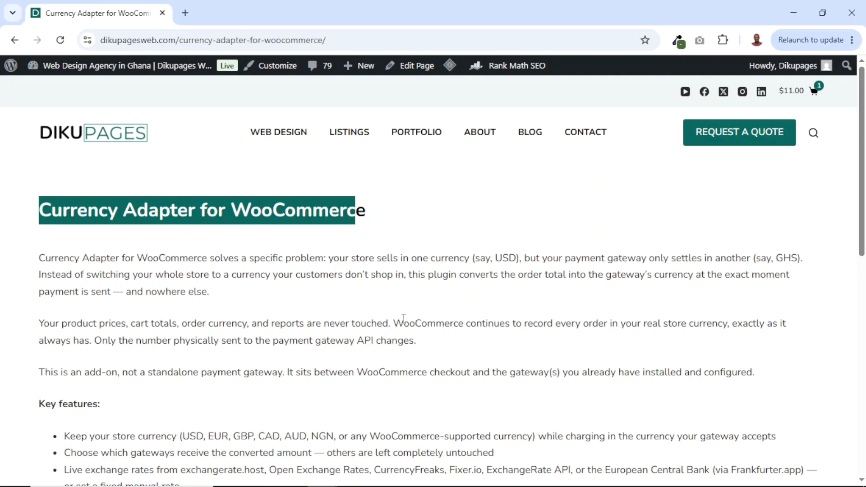
scroll(403, 317, "down", 1)
scroll(279, 262, "down", 5)
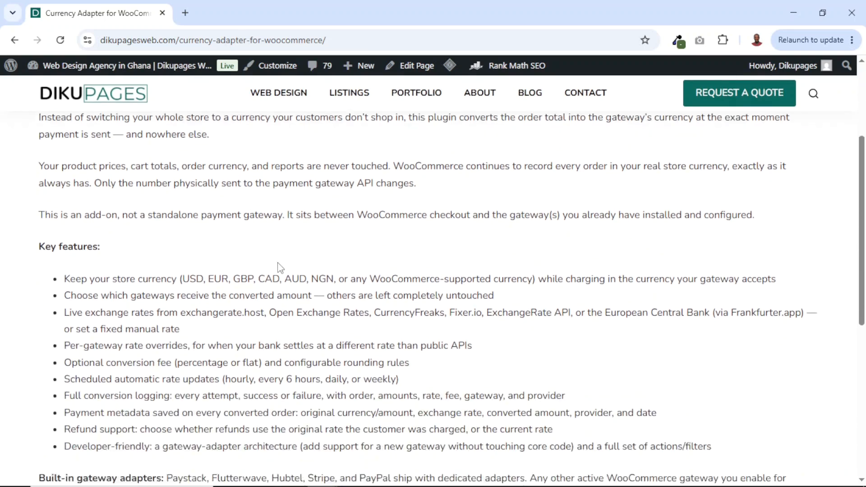
scroll(261, 247, "down", 1)
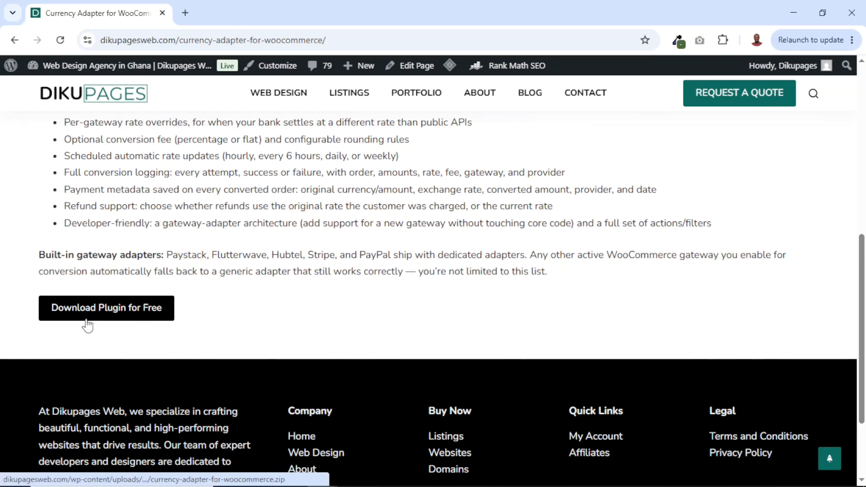
left_click(125, 316)
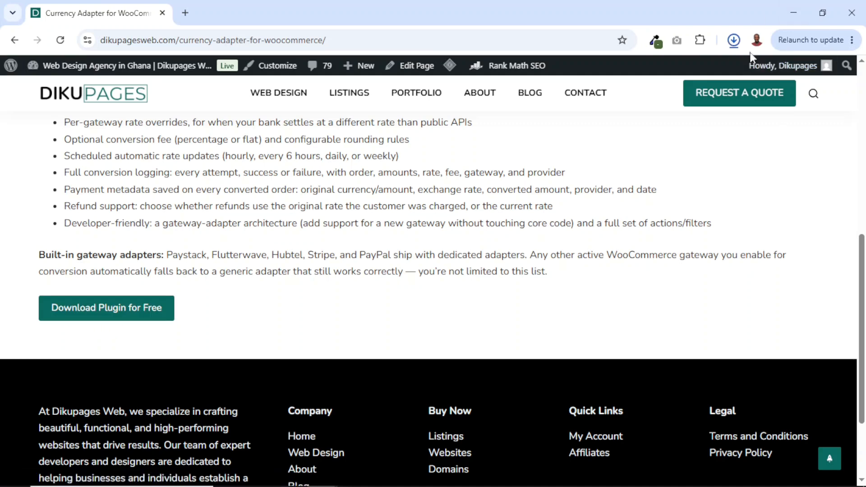
left_click(734, 40)
left_click(713, 204)
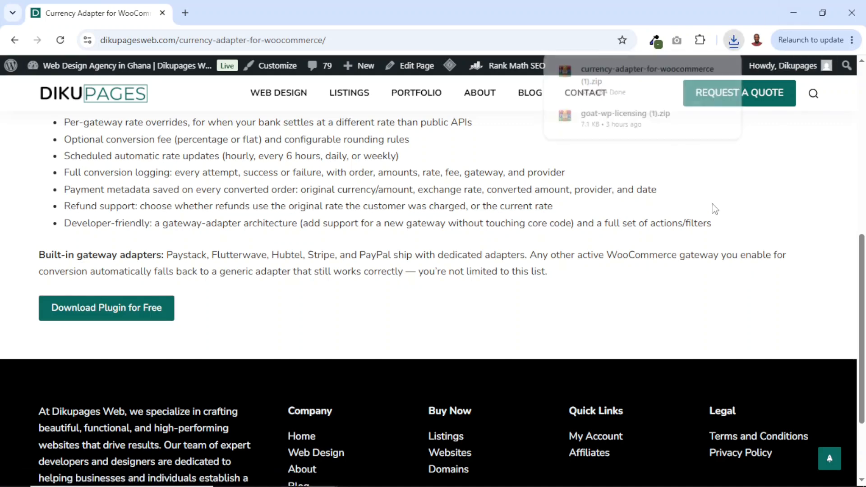
- Go to the site's plugin management and open the form for uploading a plugin
mouse_move(76, 67)
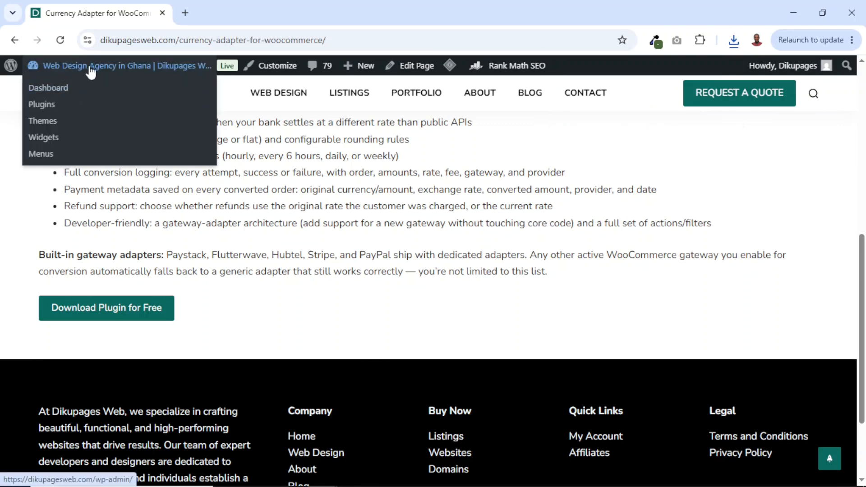
left_click(52, 107)
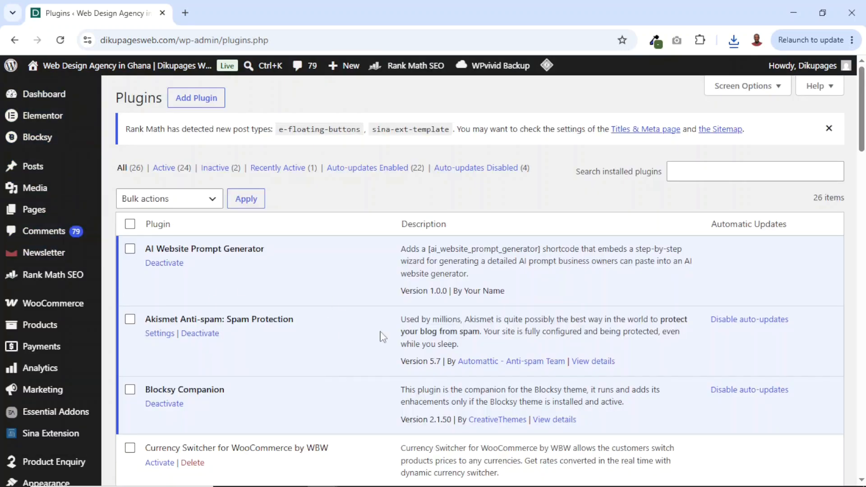
scroll(72, 284, "down", 4)
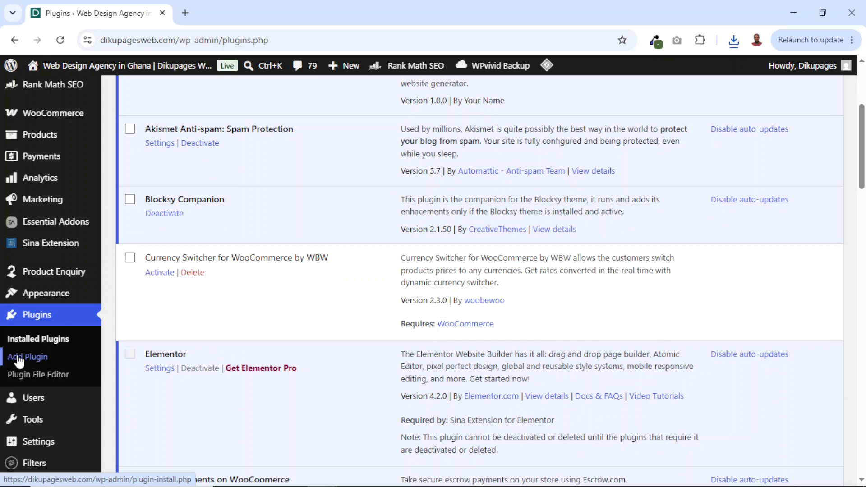
scroll(333, 343, "up", 4)
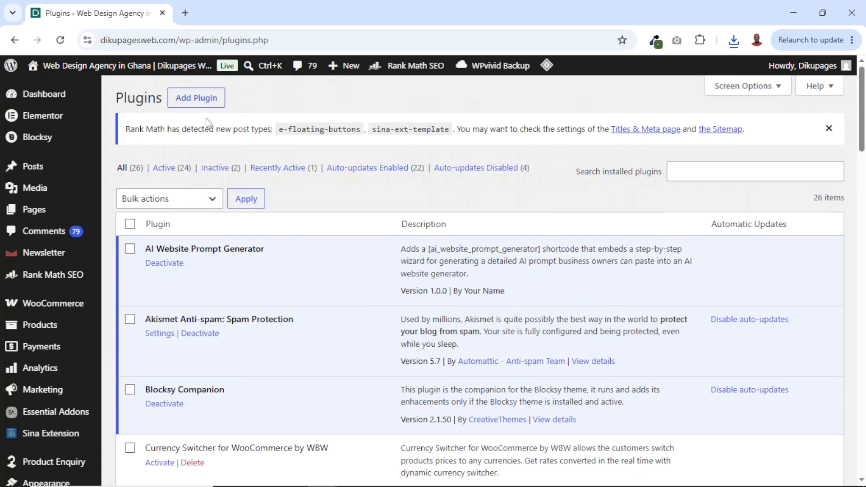
left_click(183, 107)
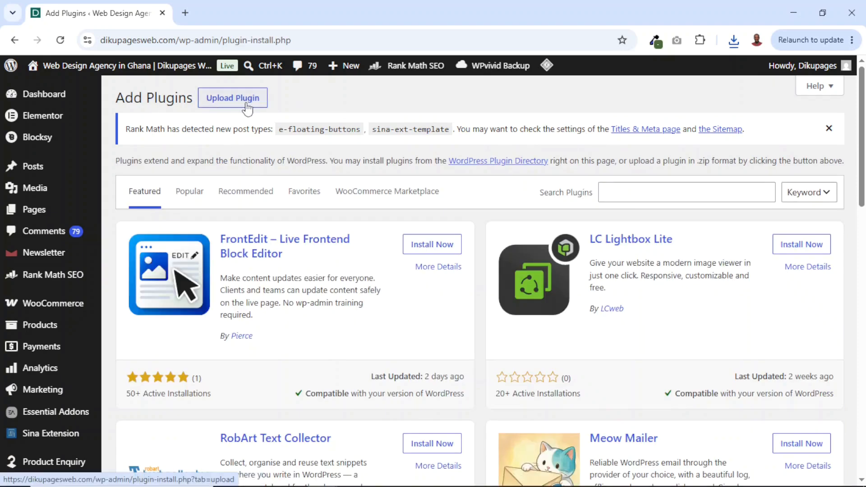
left_click(247, 107)
- Install the plugin from currency-adapter-for-woocommerce (1).zip in Downloads and activate it
left_click(397, 258)
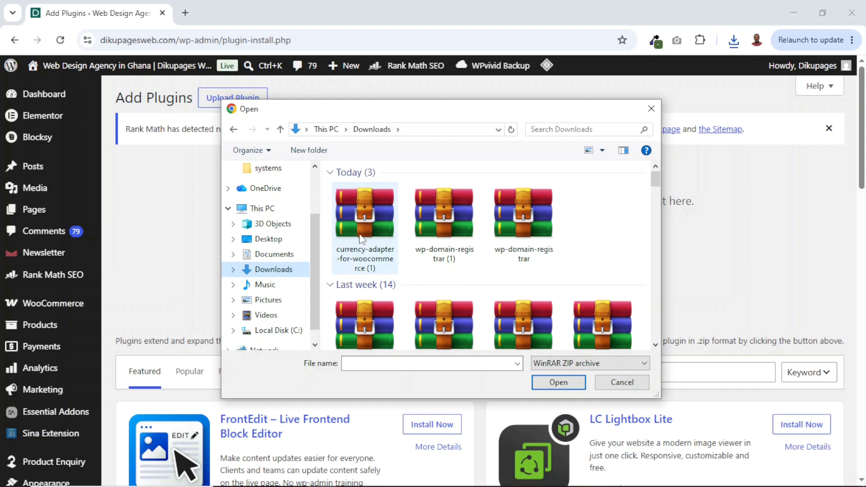
left_click(372, 221)
left_click(558, 382)
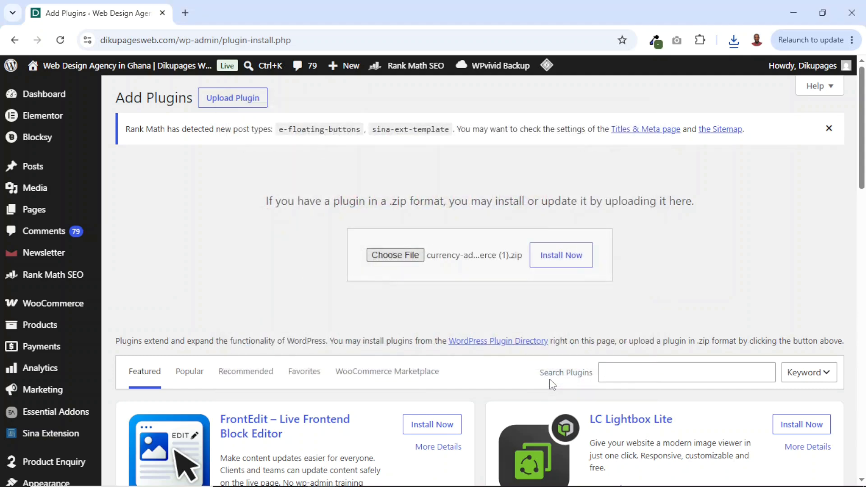
left_click(570, 264)
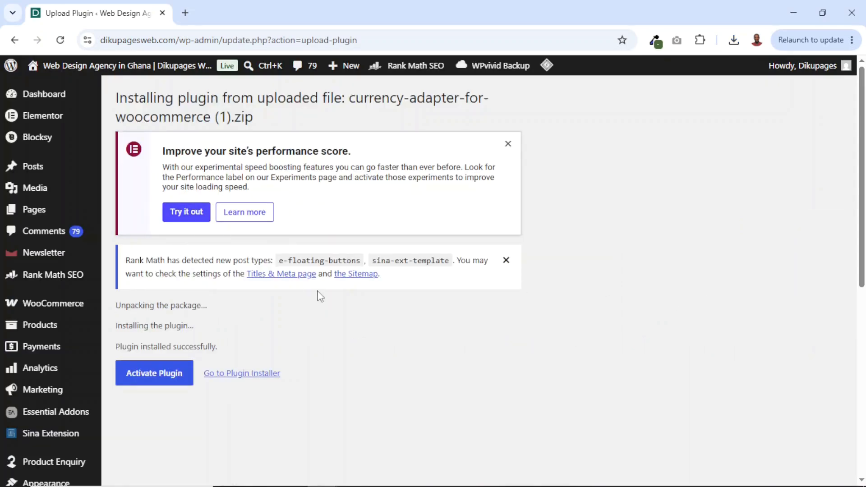
left_click(168, 381)
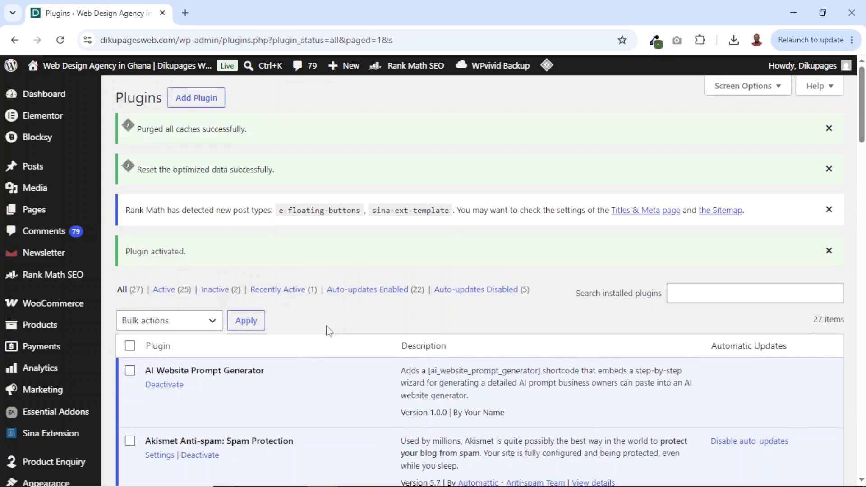
- Find Currency Adapter for WooCommerce among the installed plugins and read its description
scroll(328, 332, "down", 7)
scroll(329, 333, "up", 7)
scroll(331, 333, "down", 4)
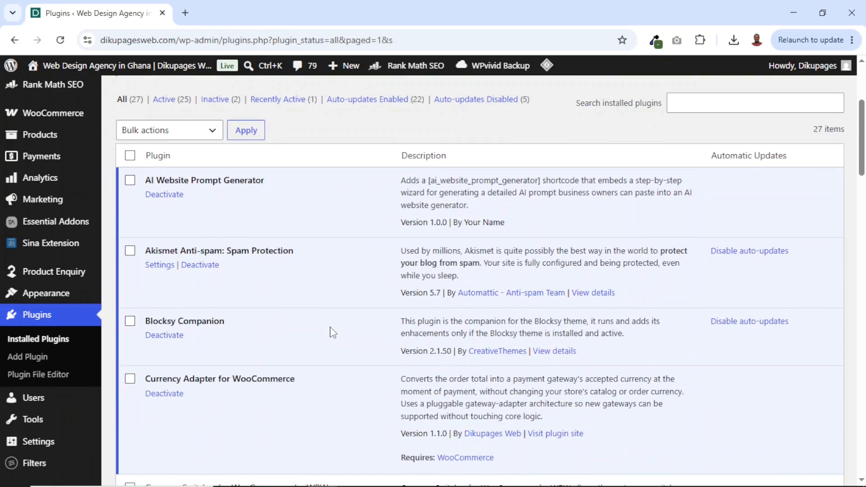
scroll(333, 332, "down", 4)
scroll(181, 216, "up", 1)
left_click_drag(146, 189, 326, 185)
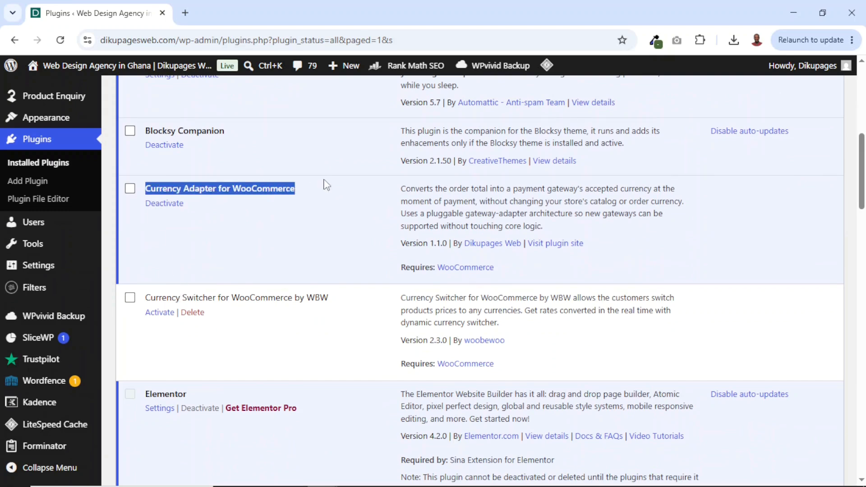
left_click_drag(401, 189, 649, 230)
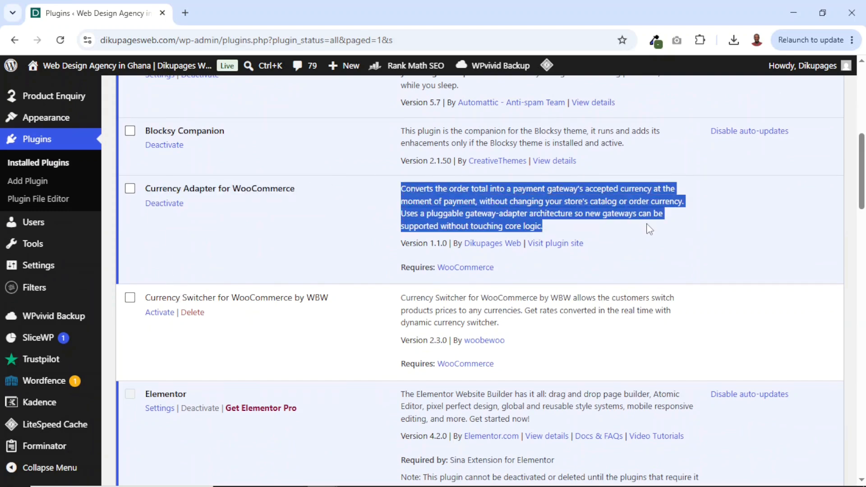
- Open the WooCommerce Currency Adapter settings and review the general options, including the payment currency
left_click(160, 312)
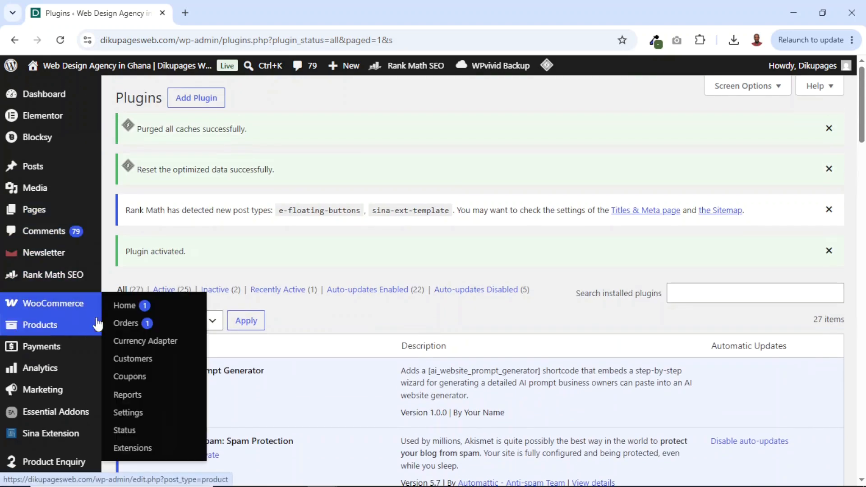
left_click(155, 348)
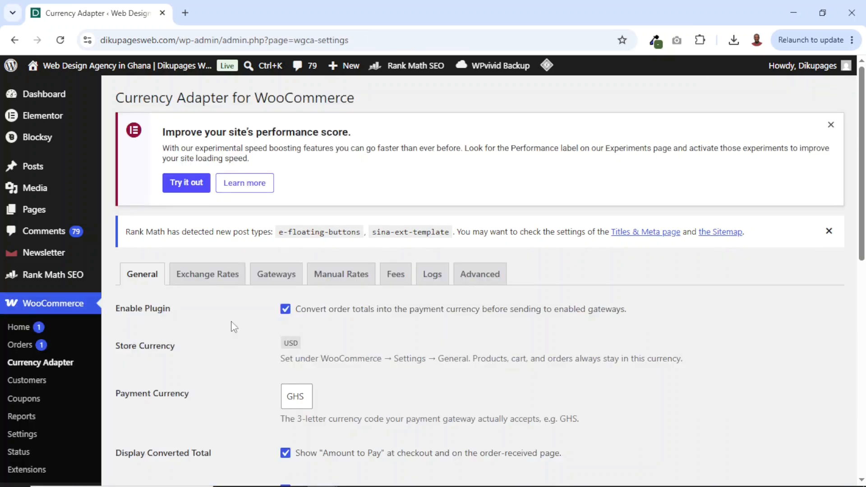
scroll(321, 323, "down", 4)
scroll(312, 325, "up", 3)
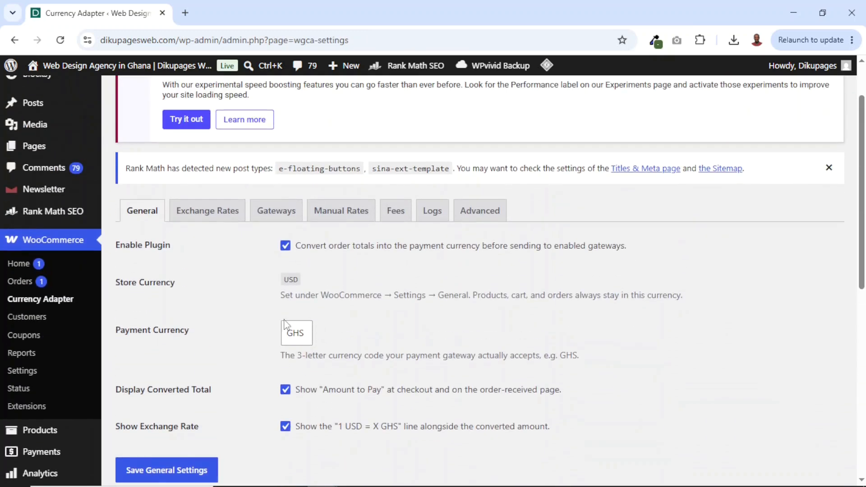
left_click_drag(111, 332, 225, 339)
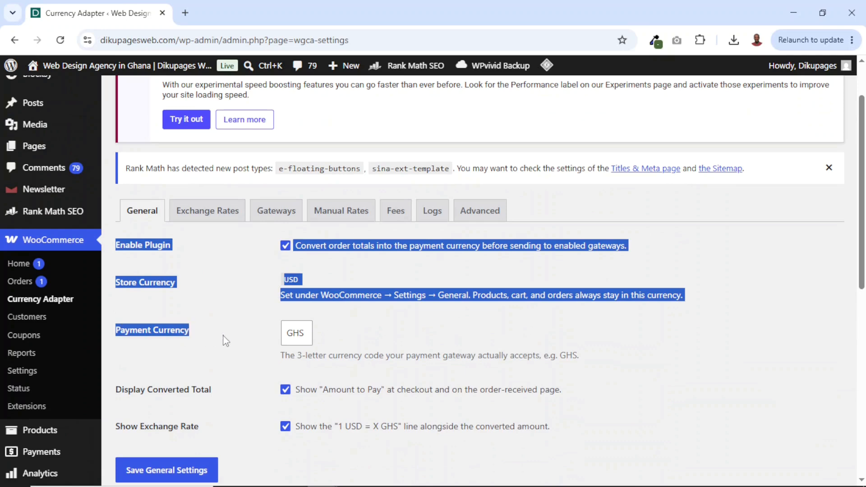
left_click(342, 338)
left_click_drag(311, 332, 284, 333)
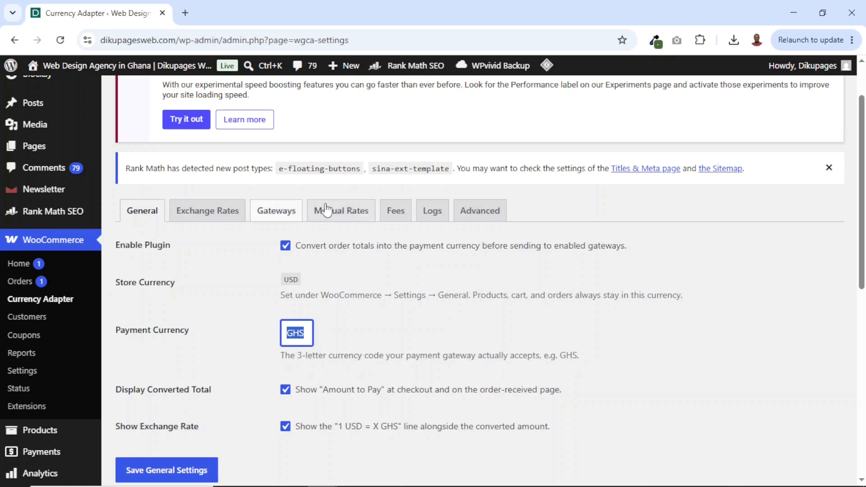
- Try NGN as the payment currency and restore GHS
left_click(306, 335)
left_click_drag(306, 334, 268, 337)
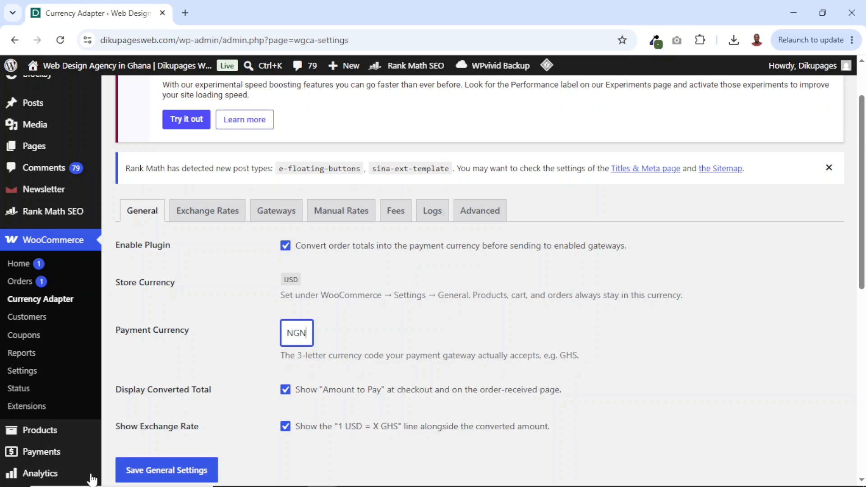
key("ctrl+z")
left_click(307, 336)
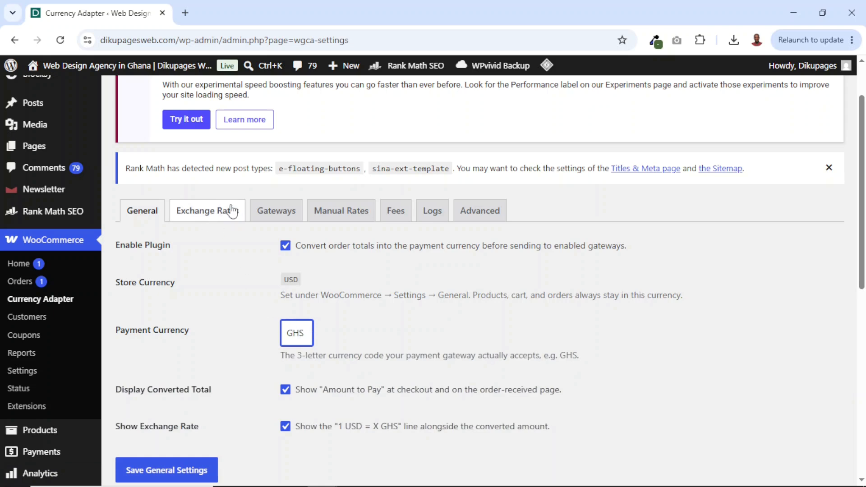
- Open the exchange rate settings, review the available rate providers, and keep Manual Rate selected
left_click(203, 212)
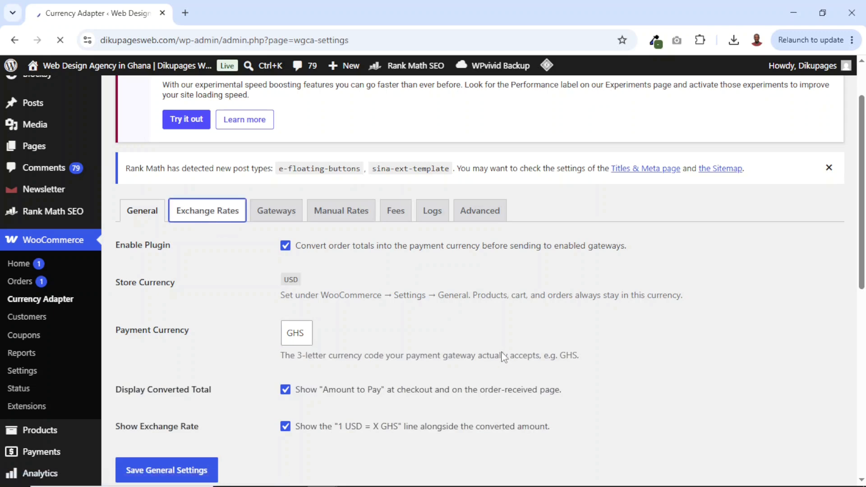
left_click(338, 238)
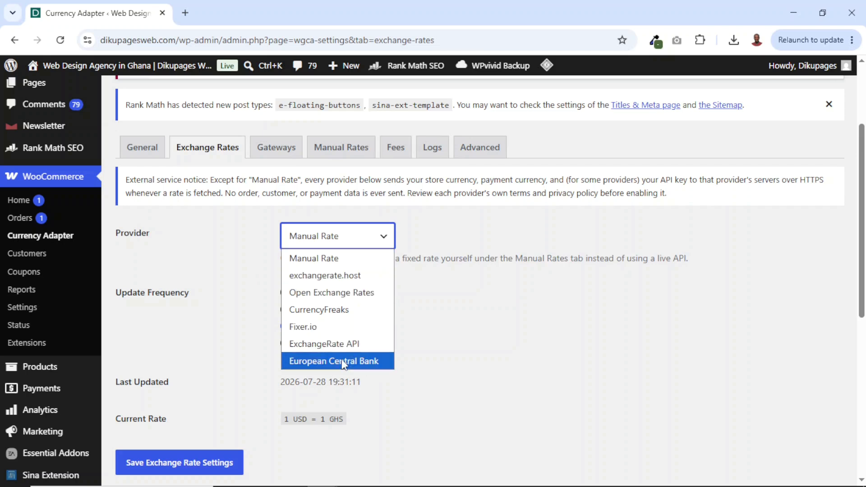
left_click(326, 261)
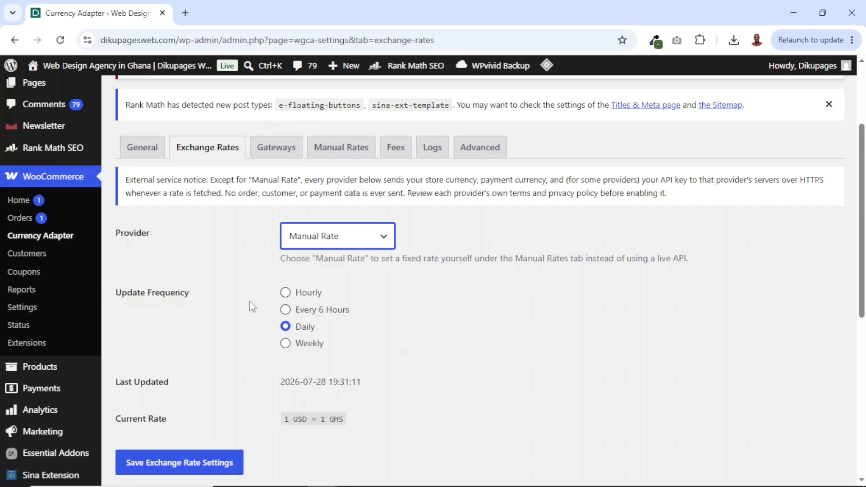
left_click(329, 246)
left_click(328, 244)
left_click(329, 248)
left_click(350, 240)
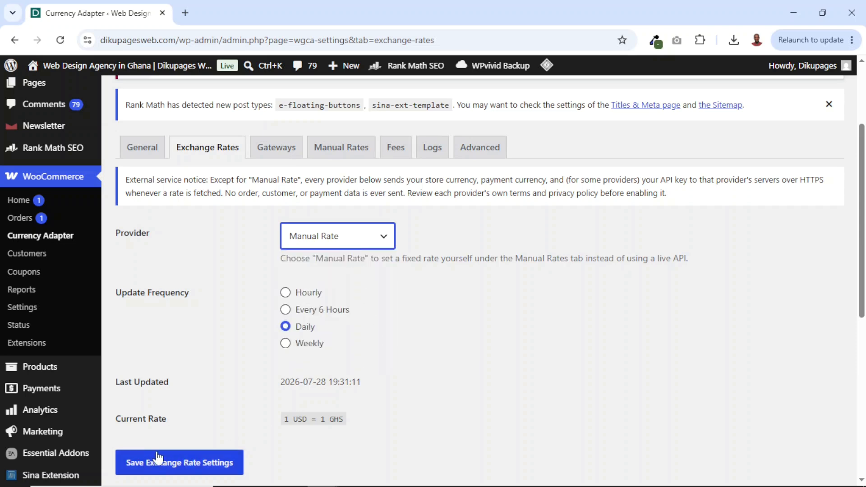
- Examine the supported payment gateways that can receive the converted amount and their rate override fields
left_click(276, 149)
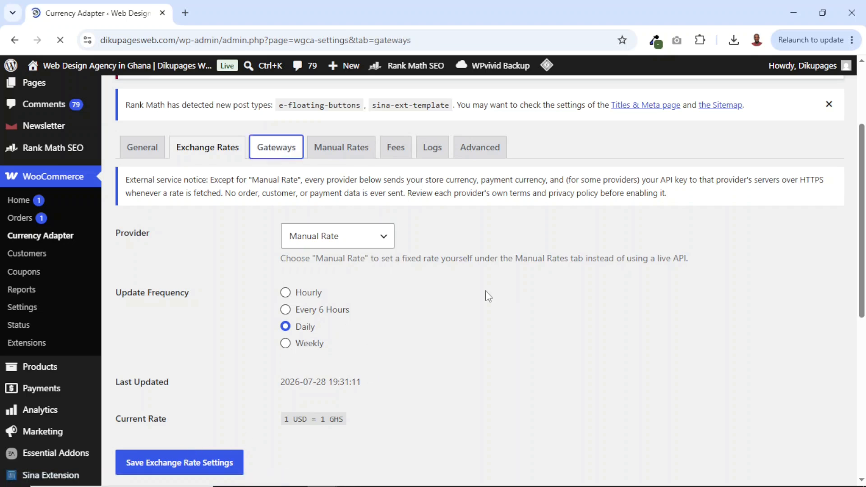
scroll(350, 315, "down", 3)
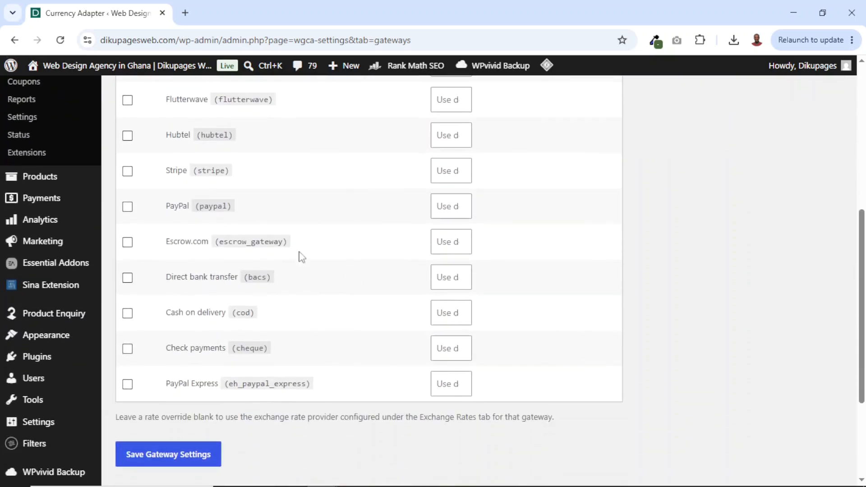
scroll(193, 172, "up", 2)
scroll(213, 359, "down", 5)
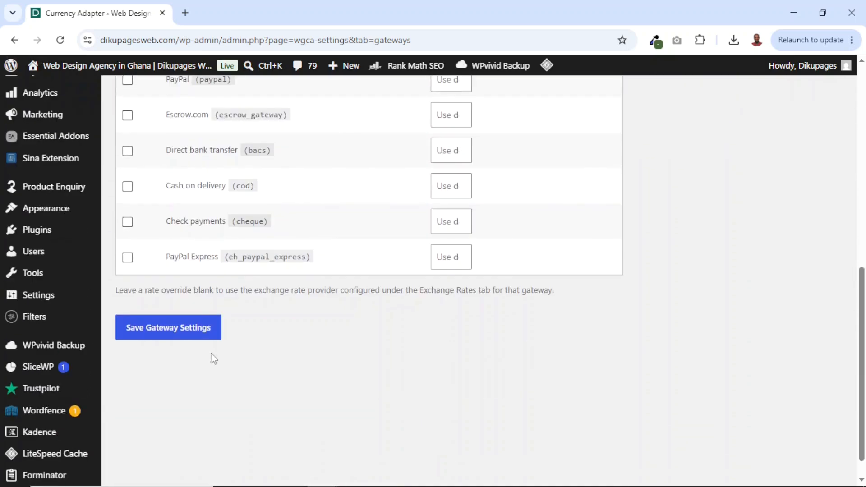
scroll(221, 293, "up", 4)
scroll(209, 192, "down", 6)
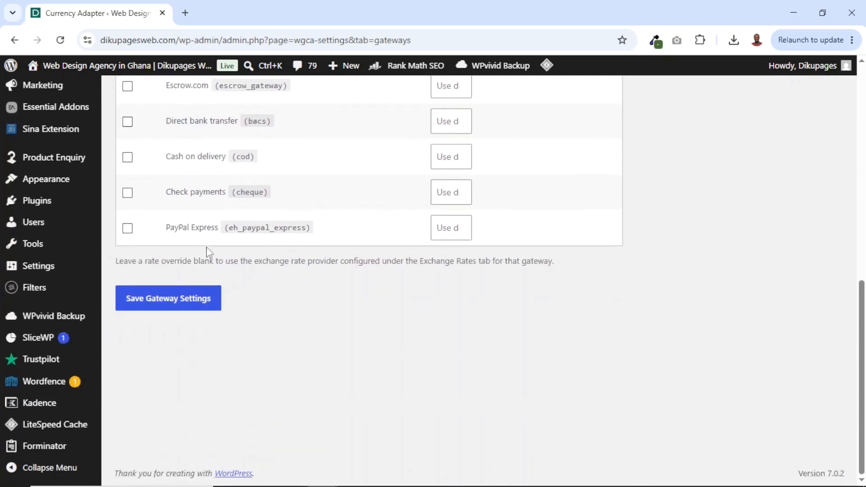
scroll(209, 252, "up", 5)
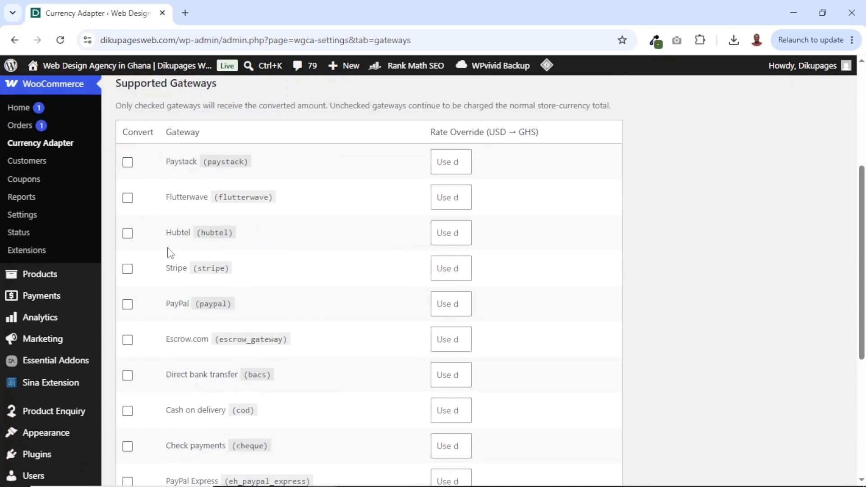
scroll(170, 253, "down", 4)
scroll(203, 284, "up", 5)
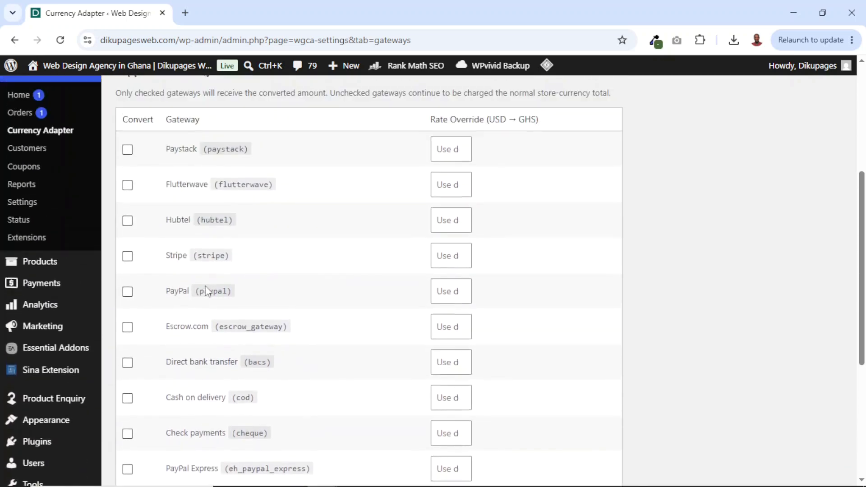
scroll(204, 356, "down", 6)
scroll(202, 315, "up", 7)
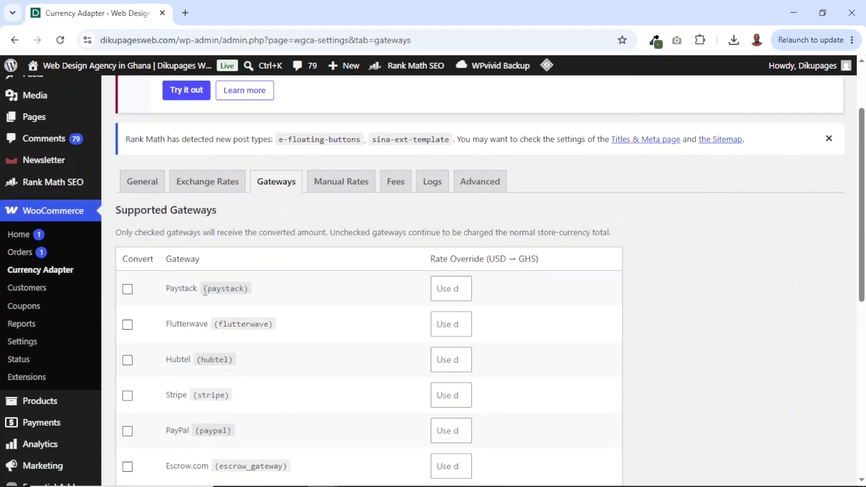
scroll(202, 258, "down", 3)
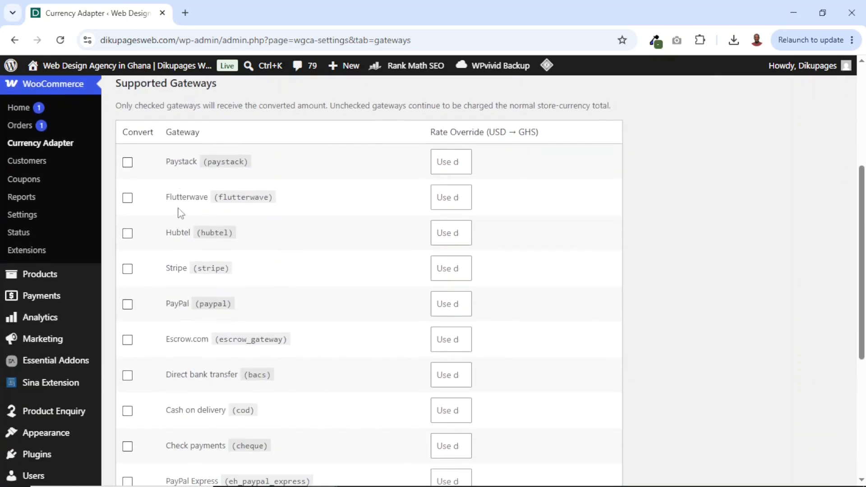
scroll(186, 233, "down", 1)
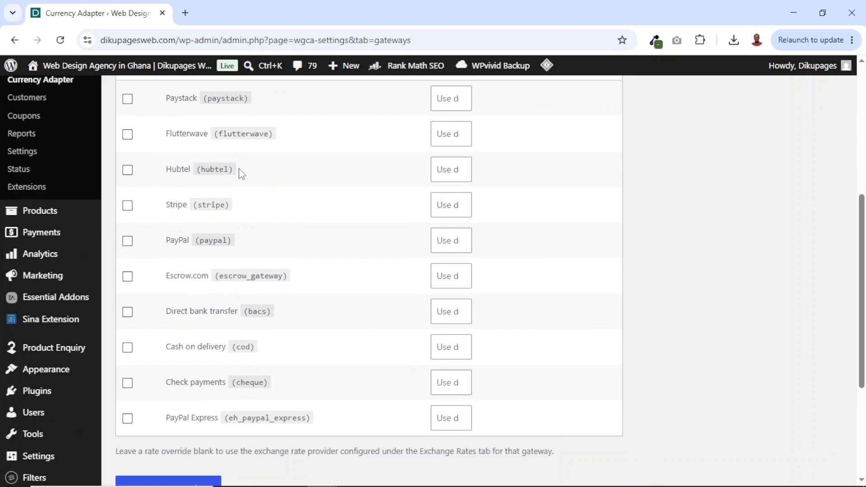
scroll(243, 250, "down", 1)
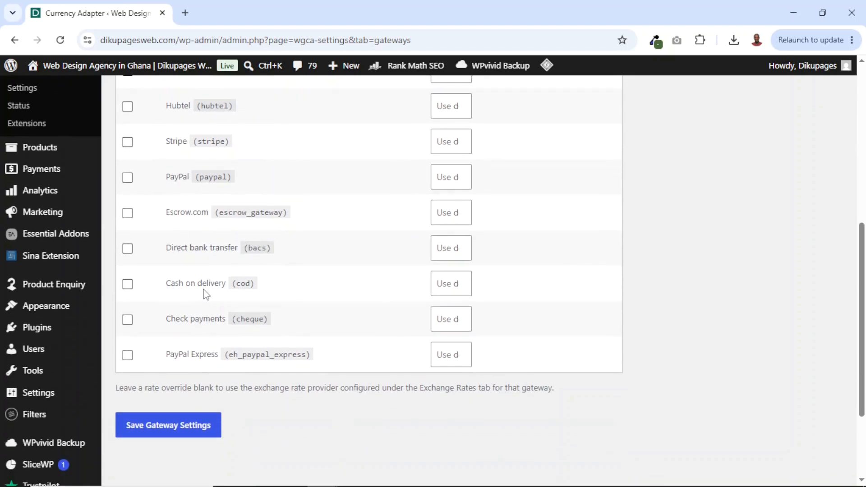
- Try marking PayPal Express for conversion, clear it, and mark Paystack instead
left_click(126, 356)
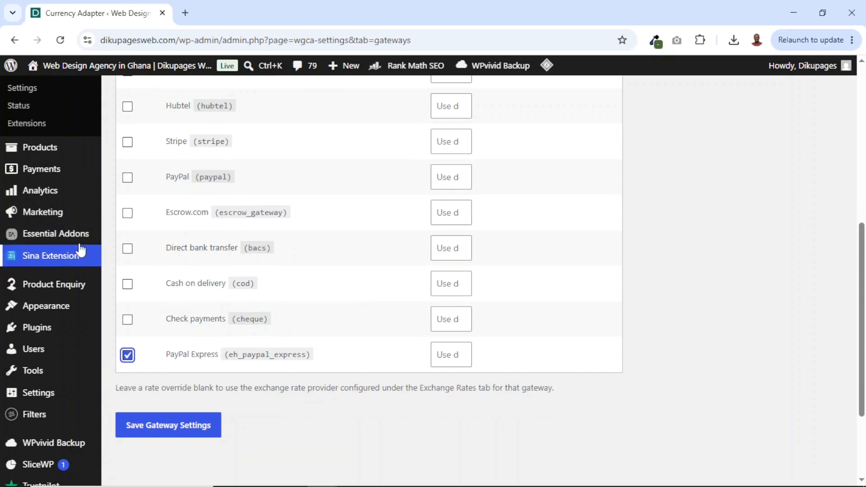
left_click_drag(167, 356, 334, 373)
left_click(127, 355)
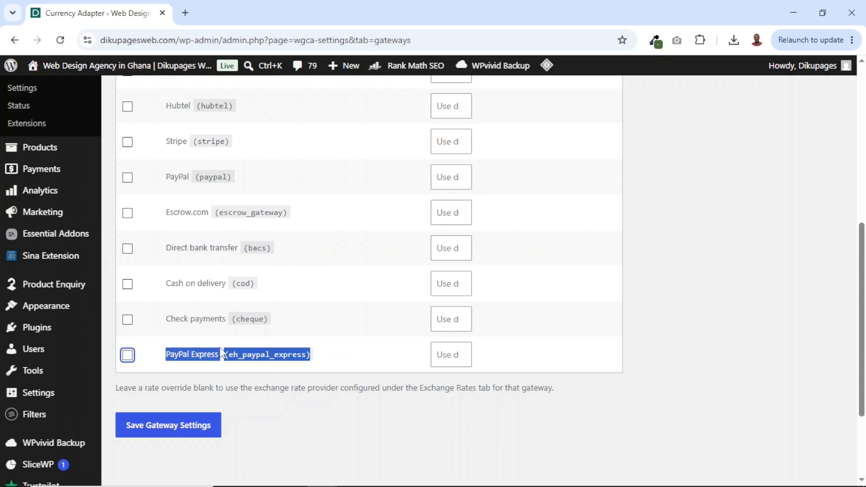
scroll(180, 356, "up", 4)
left_click(128, 227)
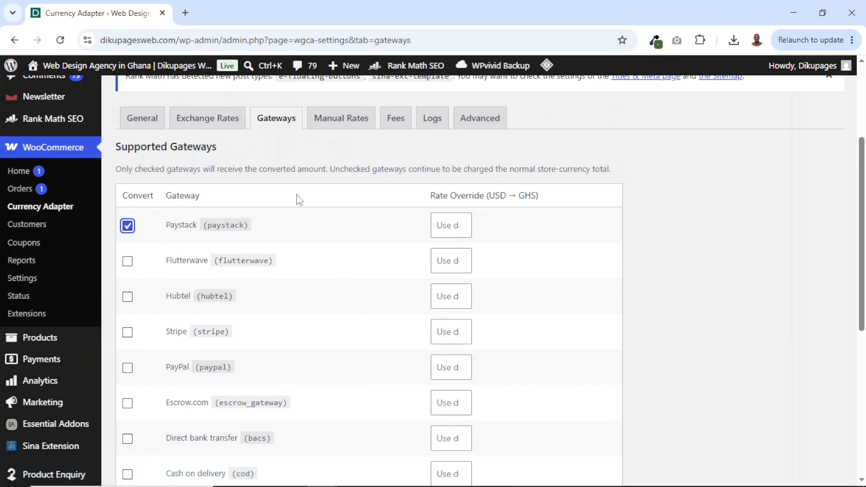
- Try Open Exchange Rates as the exchange rate provider and go to its API key field
left_click(195, 119)
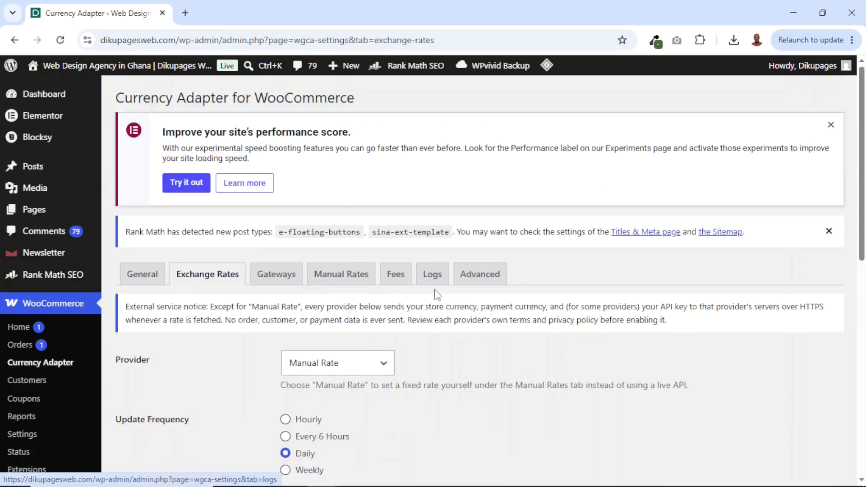
scroll(437, 294, "down", 1)
left_click(356, 296)
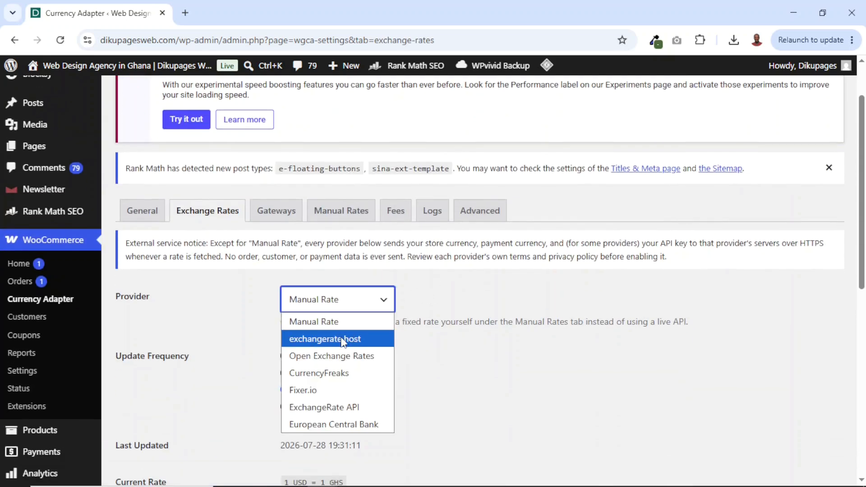
left_click(332, 357)
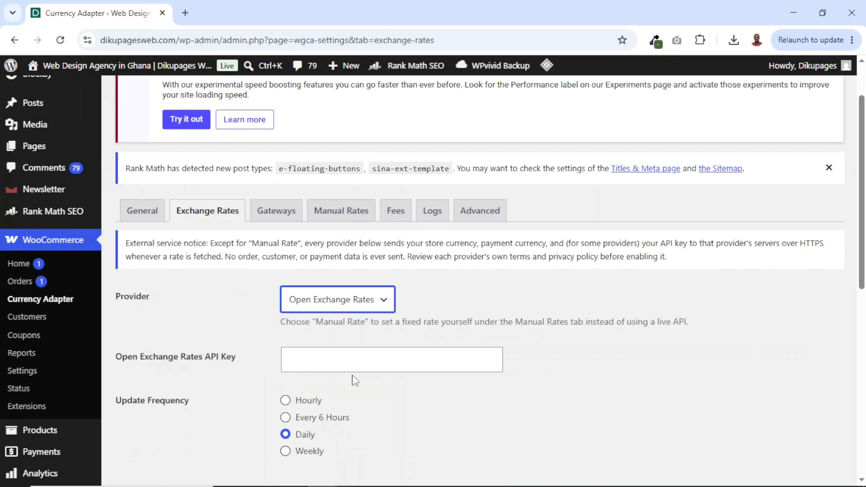
left_click(308, 361)
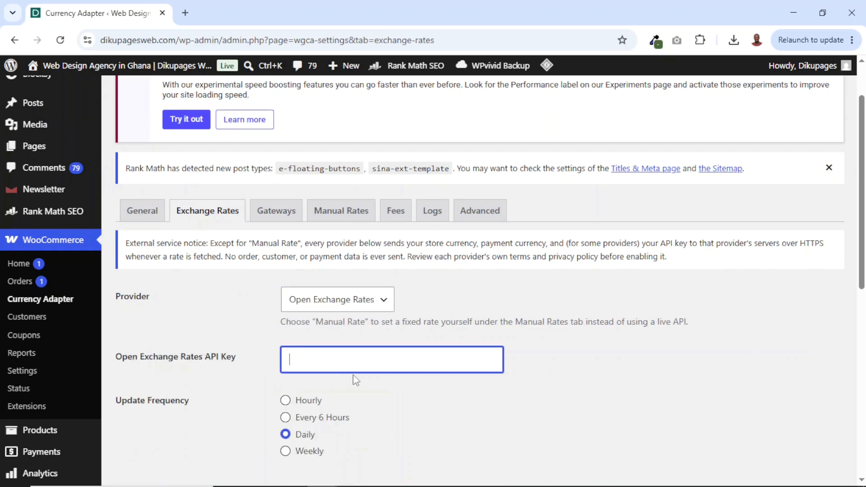
scroll(253, 258, "down", 1)
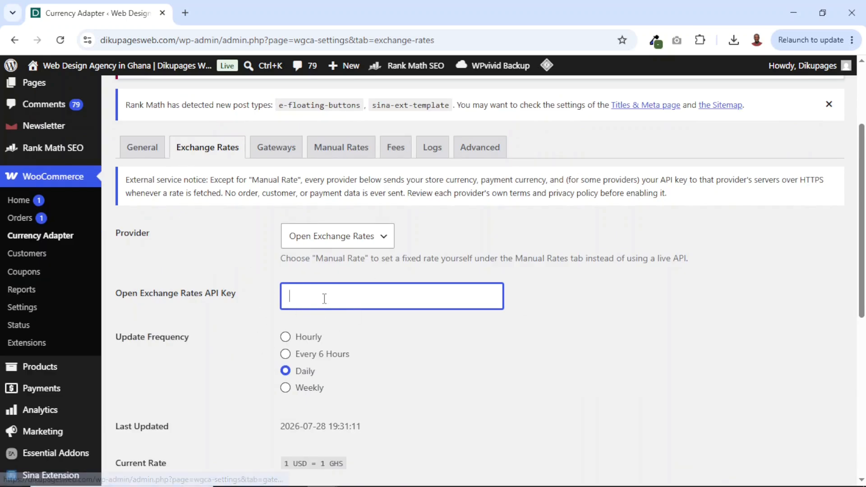
- Try a rate override of 10 for Paystack in the gateway settings and clear it
left_click(276, 148)
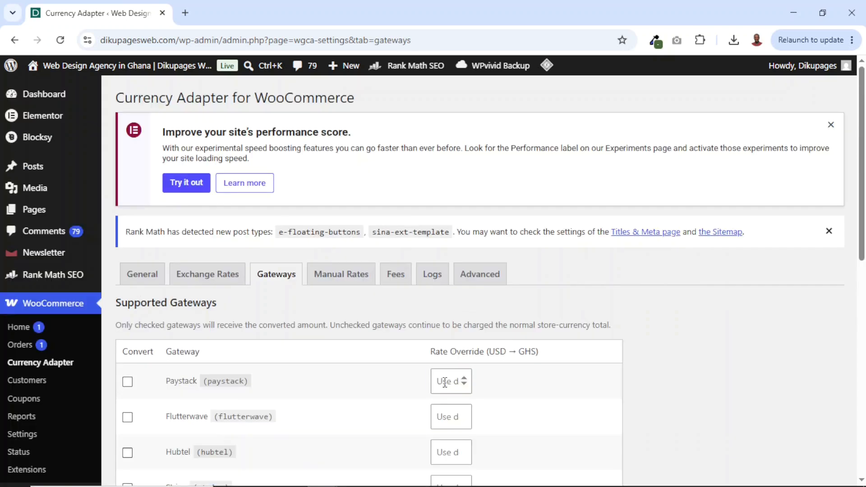
left_click(445, 383)
double_click(456, 384)
key("BackSpace")
- Enable conversion for the Paystack gateway and save the gateway settings
left_click(128, 381)
scroll(338, 369, "down", 7)
left_click(205, 391)
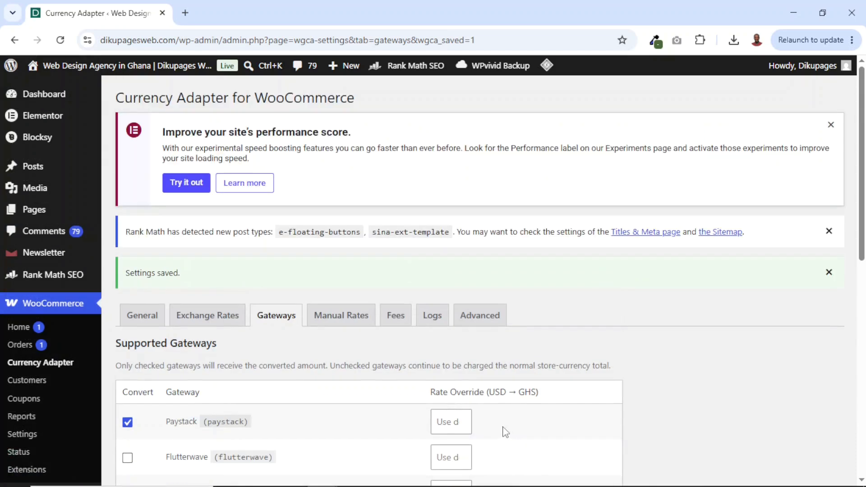
- Open the manual rate settings and enter 11 GHS as the fixed rate for 1 USD
left_click(341, 317)
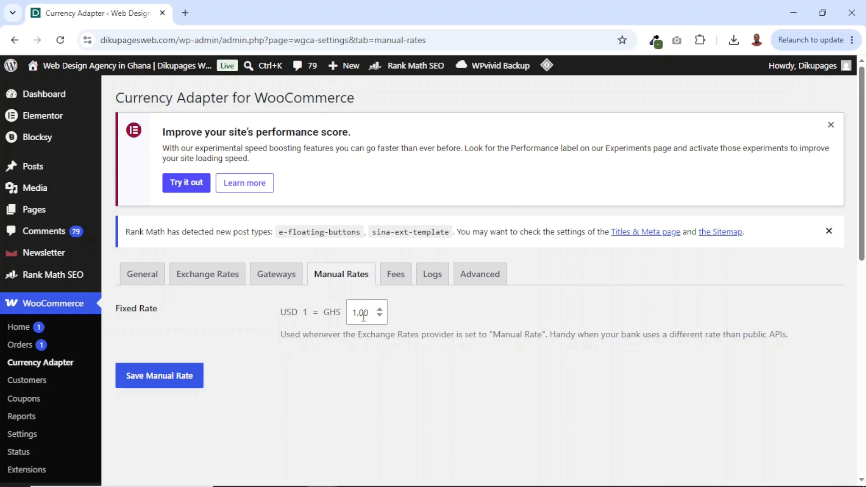
left_click_drag(371, 313, 336, 312)
type("11")
- Search Google for "$1 to cedis" in a new browser tab, copy the cedi amount, and return to the plugin settings
left_click(185, 14)
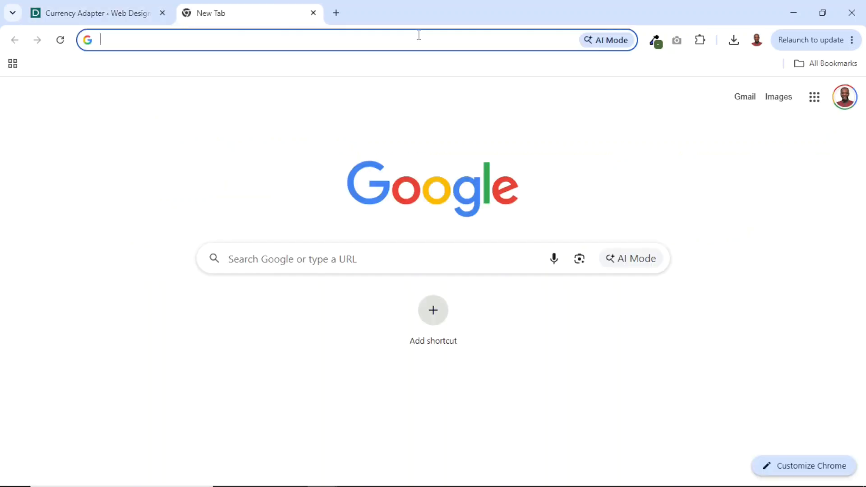
type("$163.73")
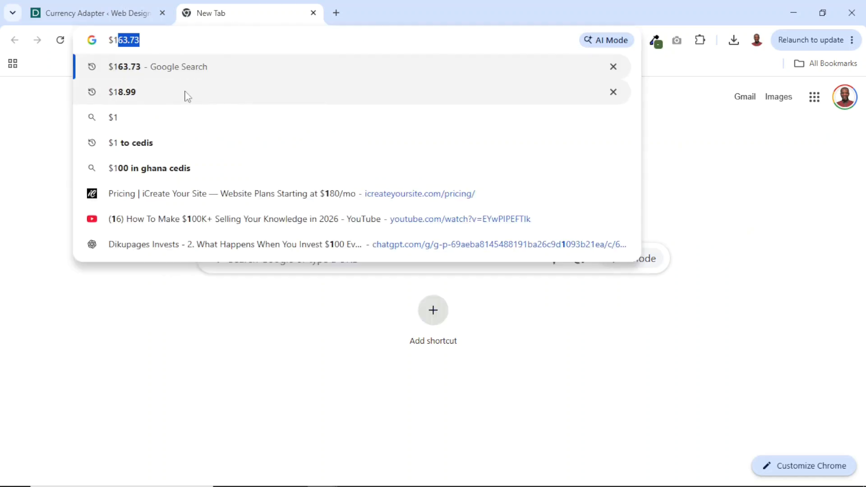
left_click(133, 145)
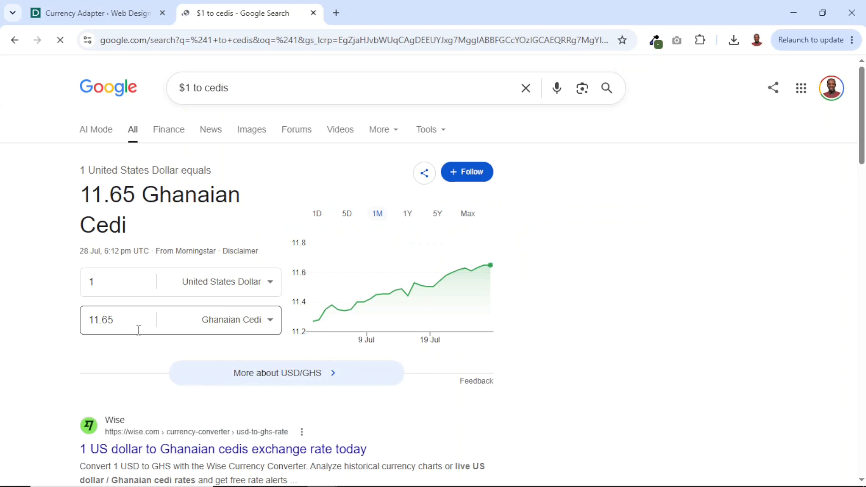
left_click(103, 326)
key("ctrl+c")
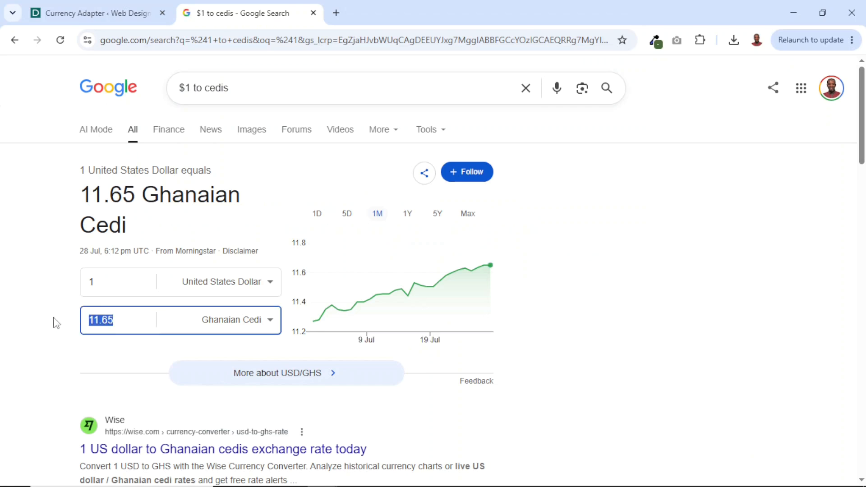
left_click(313, 13)
- Set the fixed rate to 11.65 GHS per USD and save the manual rate
left_click_drag(370, 312, 298, 313)
key("ctrl+v")
left_click(155, 384)
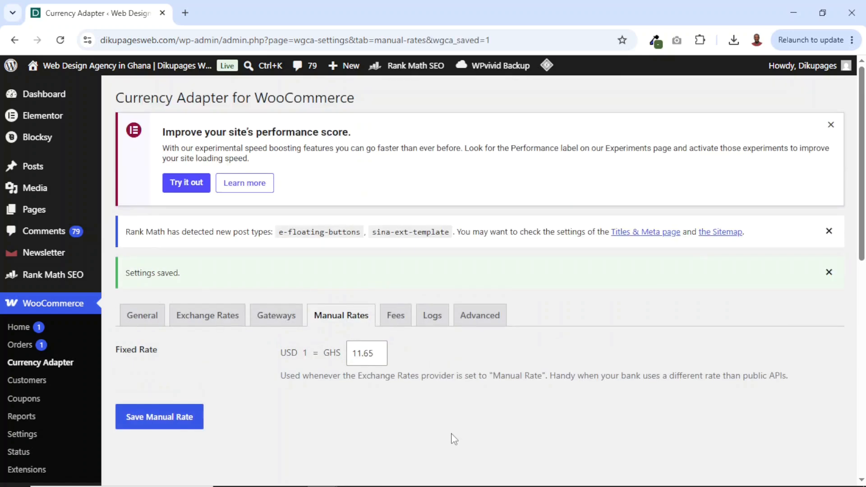
- Open the plugin's fee settings and examine the Conversion Fee and Rounding Rules options
left_click(397, 317)
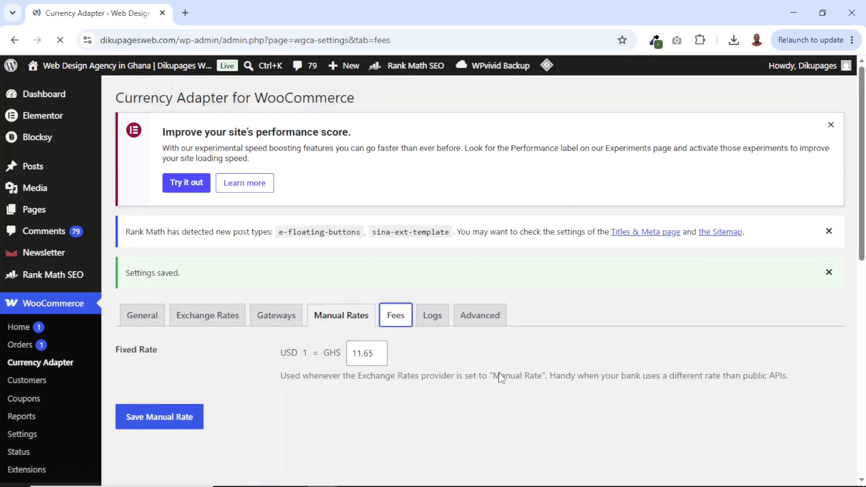
scroll(131, 195, "down", 3)
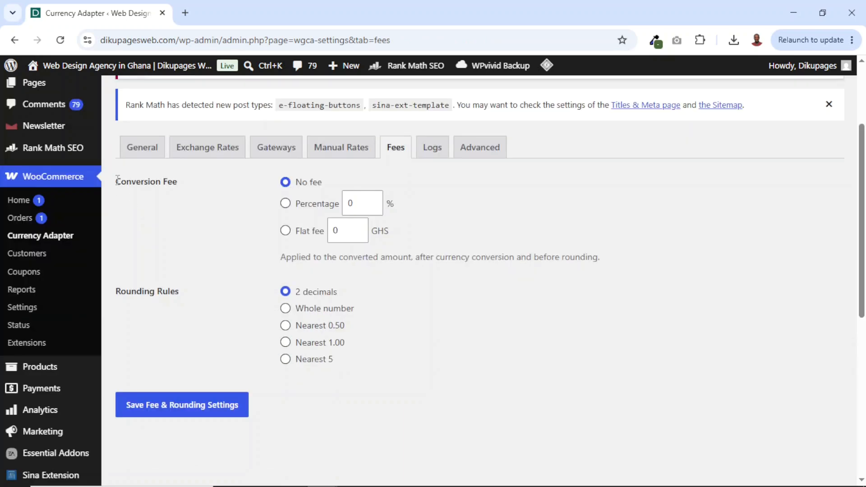
left_click_drag(117, 179, 193, 189)
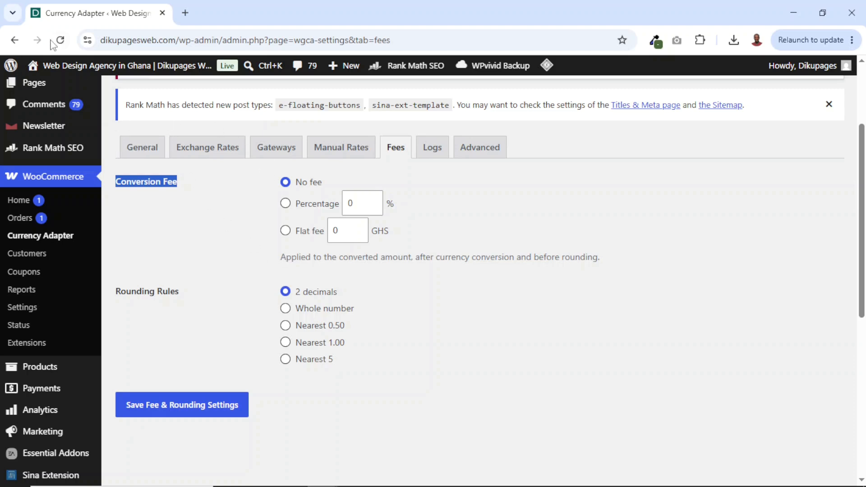
- Open the store in a new browser tab, go to the cart, and proceed to checkout
mouse_move(75, 81)
middle_click(55, 104)
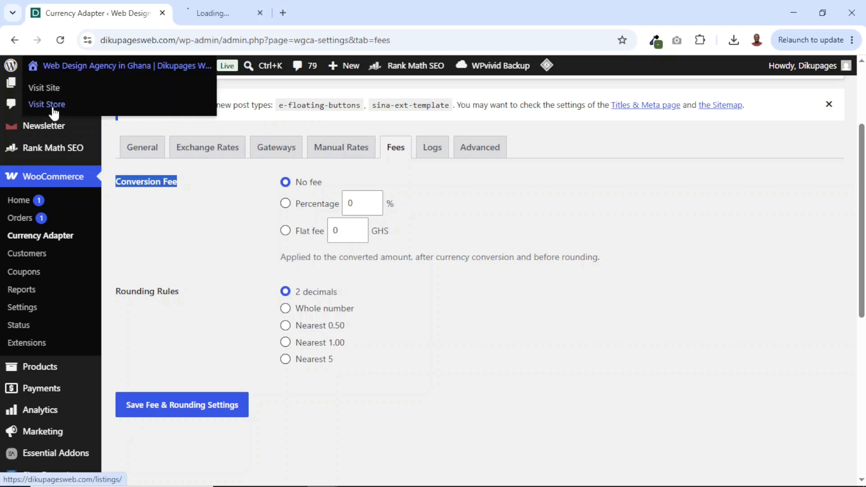
left_click(234, 12)
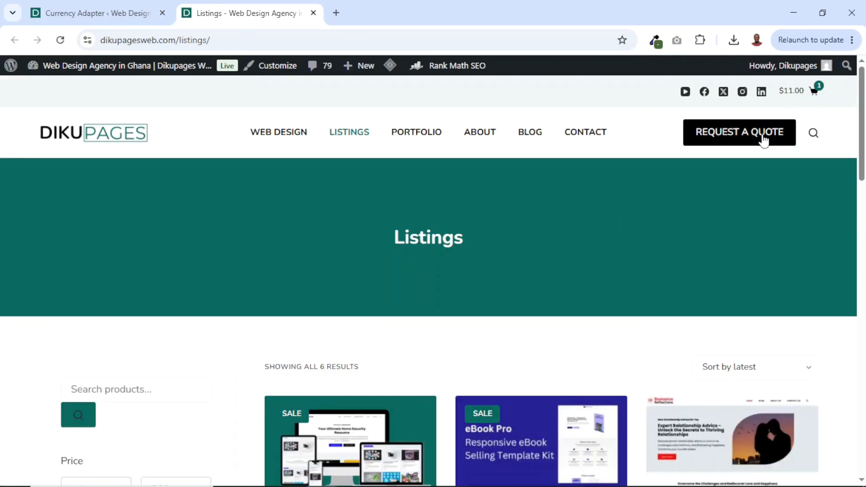
left_click(809, 93)
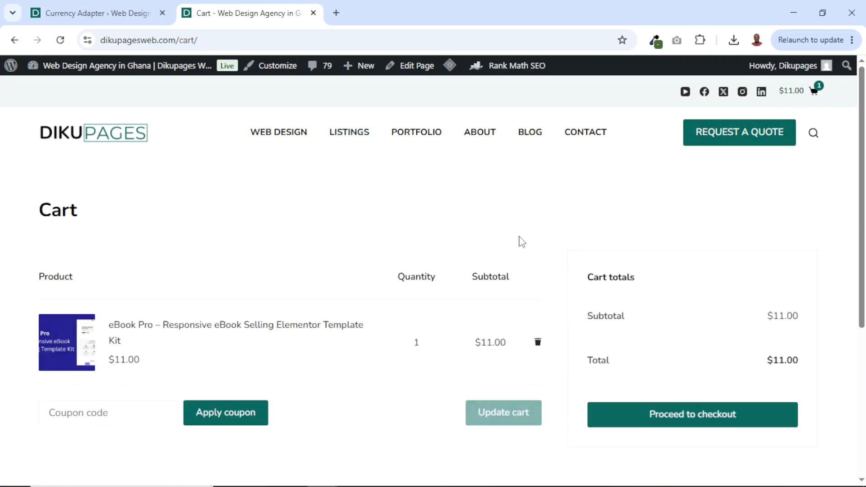
left_click(686, 415)
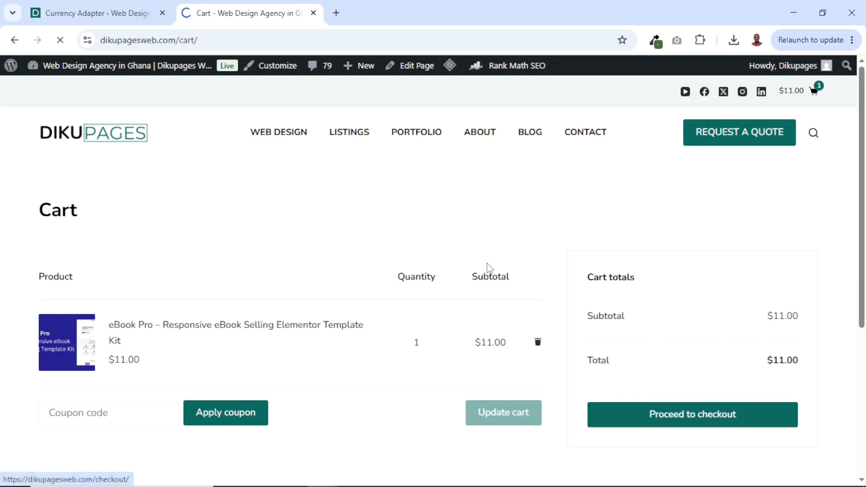
- Check the order totals on the checkout page and complete the Cloudflare human verification
scroll(669, 307, "down", 5)
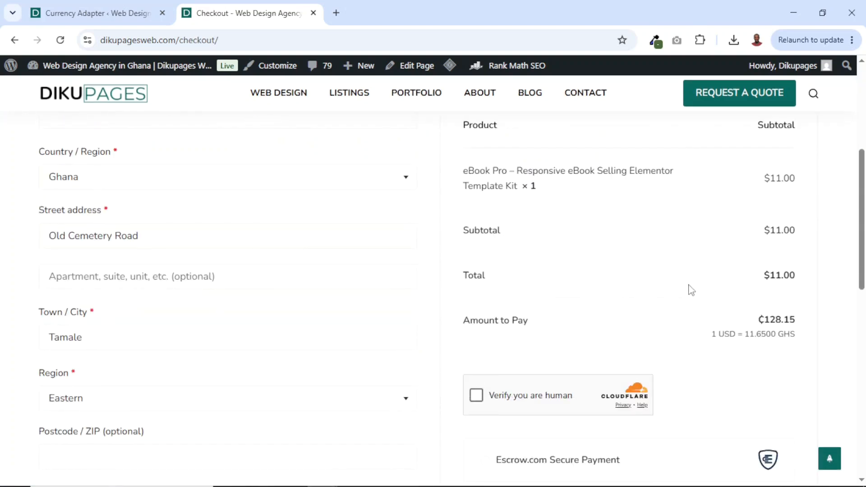
left_click_drag(762, 278, 809, 281)
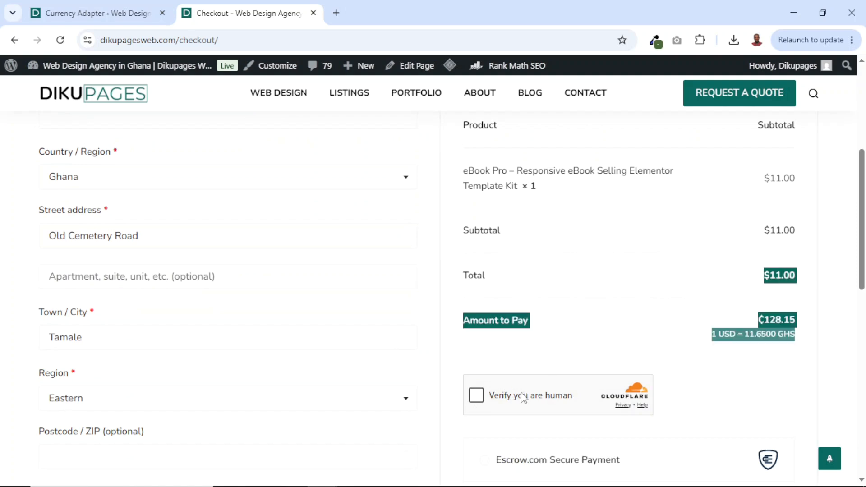
left_click(479, 403)
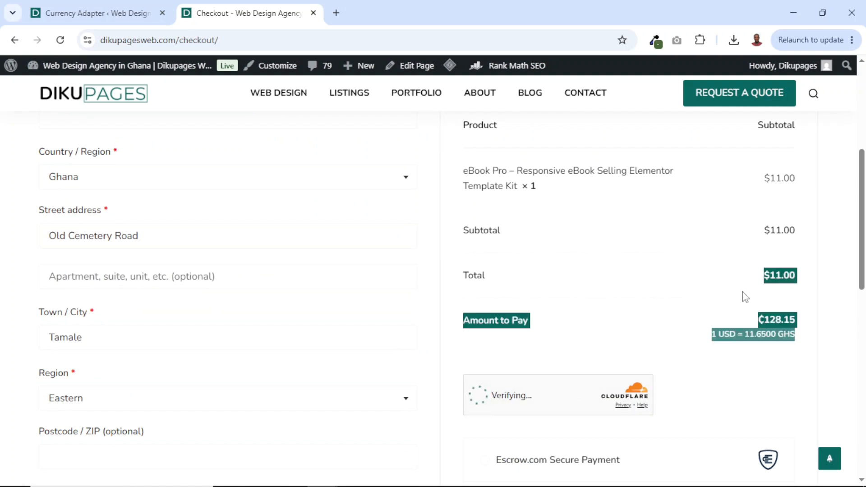
- Compare the order's USD total with the converted Amount to Pay and the exchange rate under it
left_click(726, 310)
left_click_drag(468, 326, 572, 333)
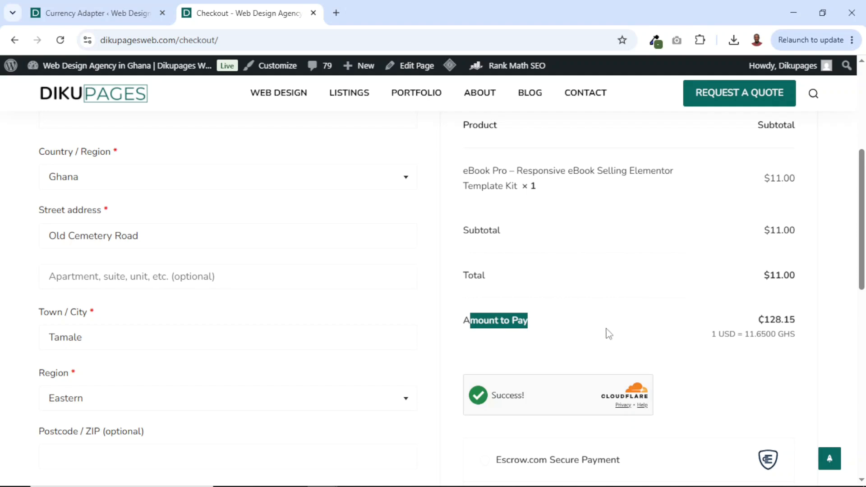
left_click_drag(762, 321, 814, 320)
left_click(760, 305)
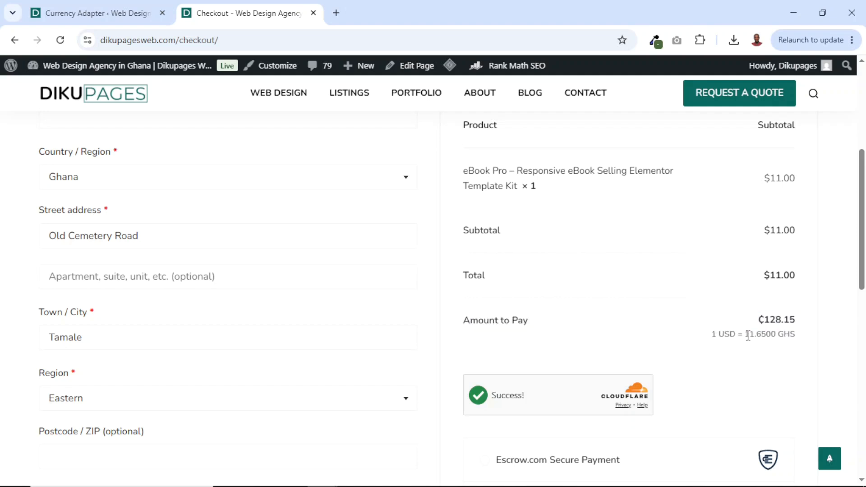
left_click_drag(748, 336, 791, 332)
left_click_drag(770, 272, 796, 273)
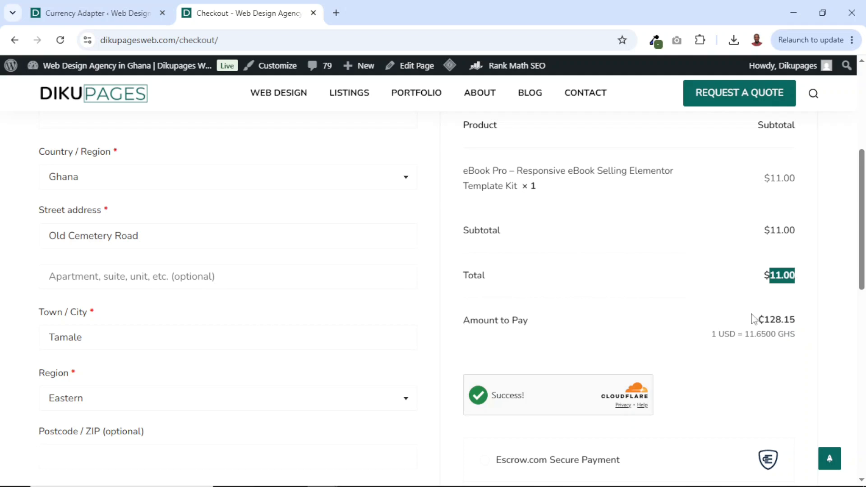
left_click_drag(760, 319, 800, 323)
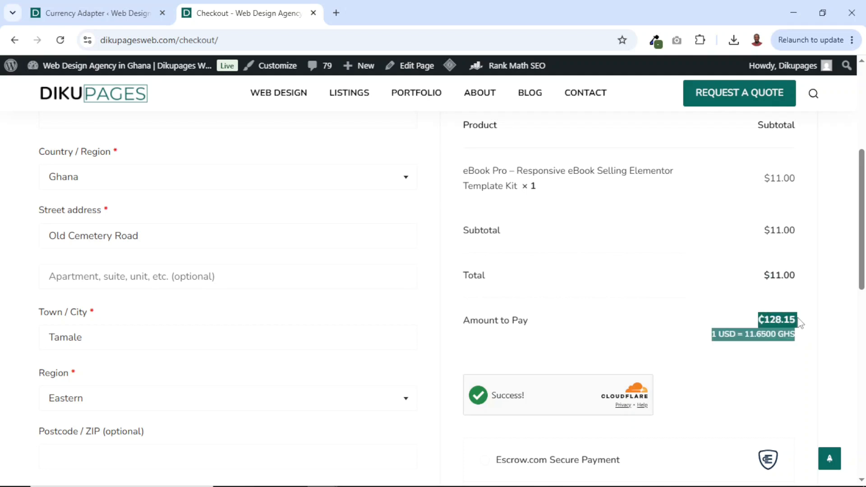
scroll(754, 276, "down", 1)
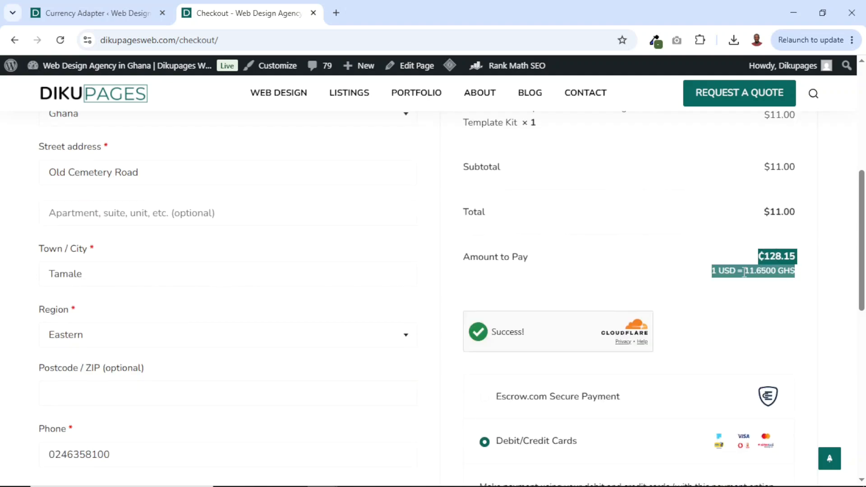
left_click(713, 269)
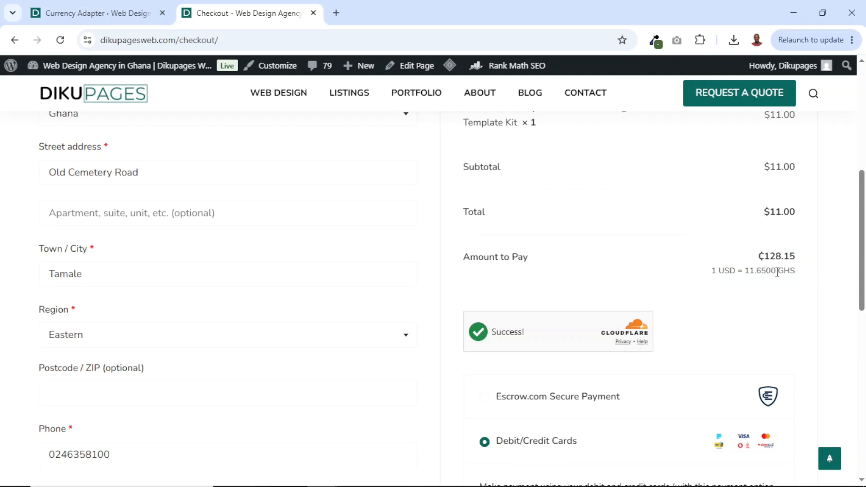
- Review the payment methods and place the order with Debit/Credit Cards
scroll(778, 272, "down", 1)
scroll(779, 277, "down", 3)
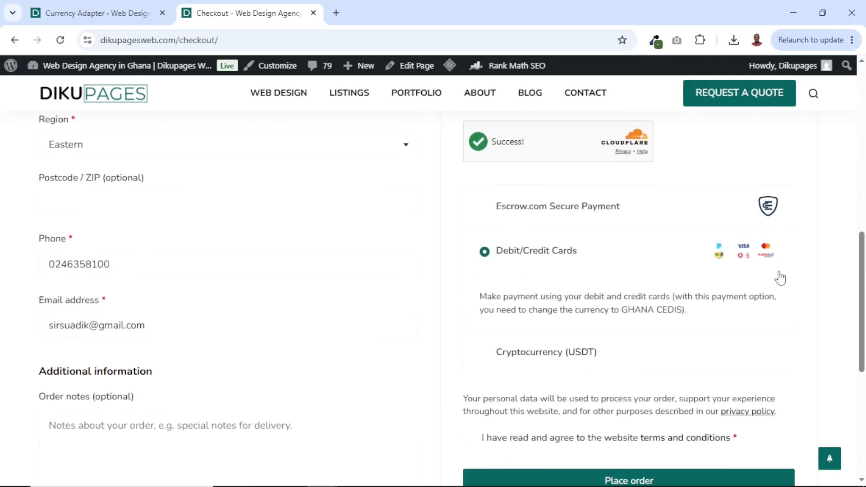
scroll(779, 276, "up", 1)
scroll(537, 258, "down", 3)
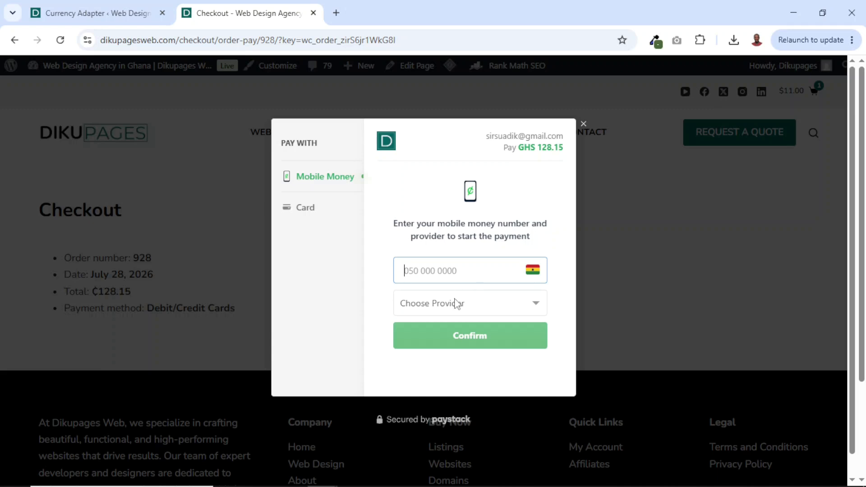
- Return to the Currency Adapter settings and examine the Refund Support options in the advanced settings
left_click(97, 19)
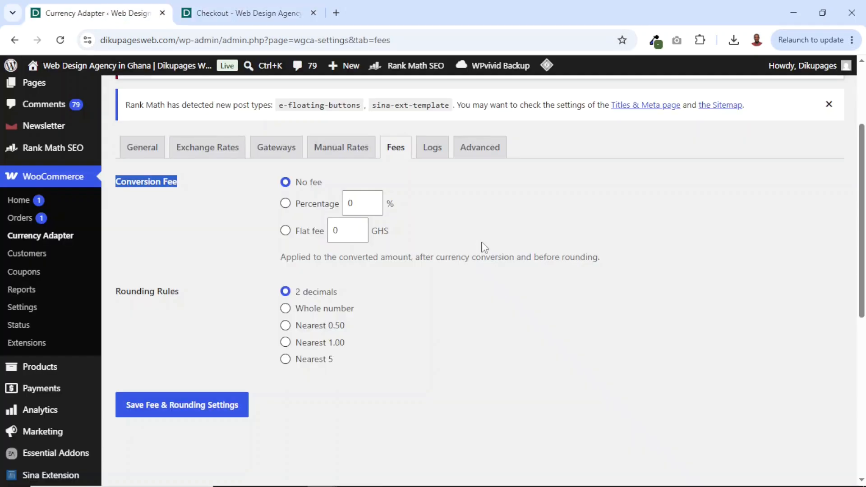
left_click(488, 156)
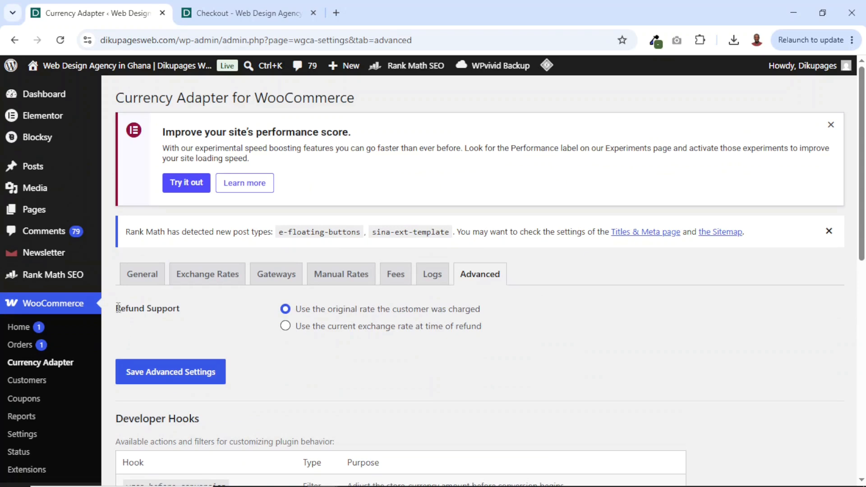
left_click_drag(117, 309, 191, 319)
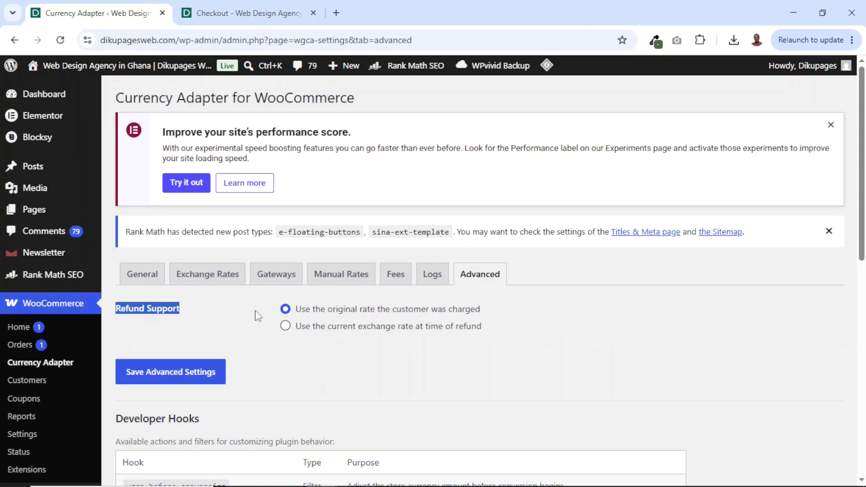